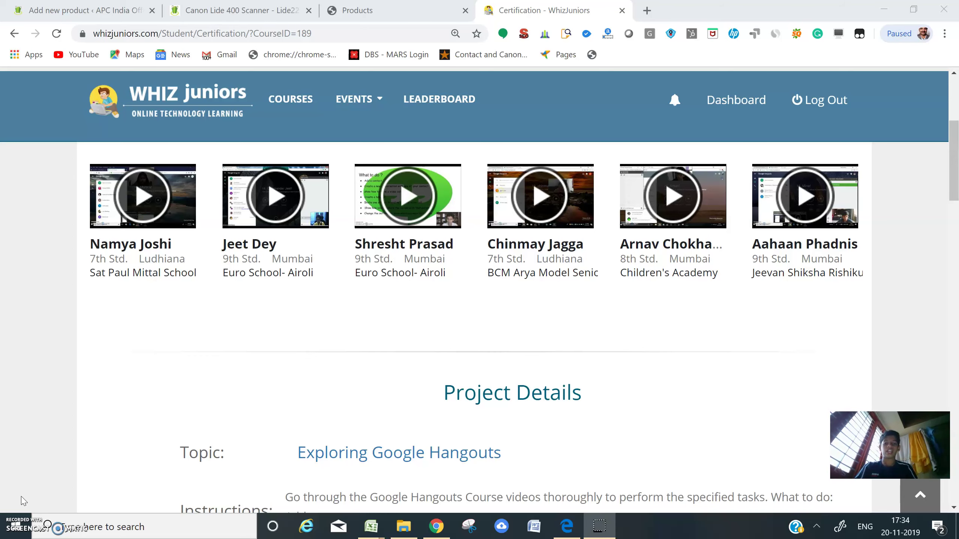
scroll(21, 501, "down", 1)
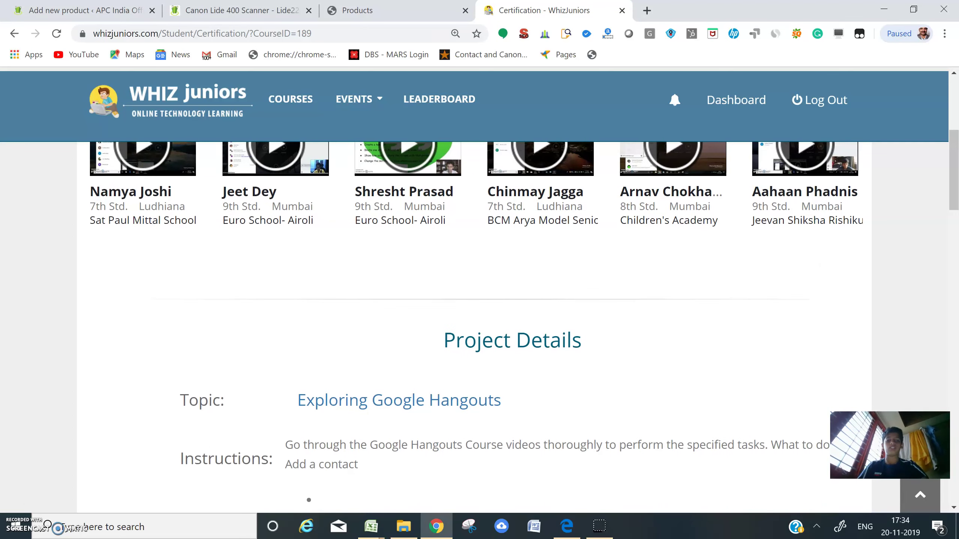
scroll(479, 299, "down", 1)
scroll(480, 300, "down", 1)
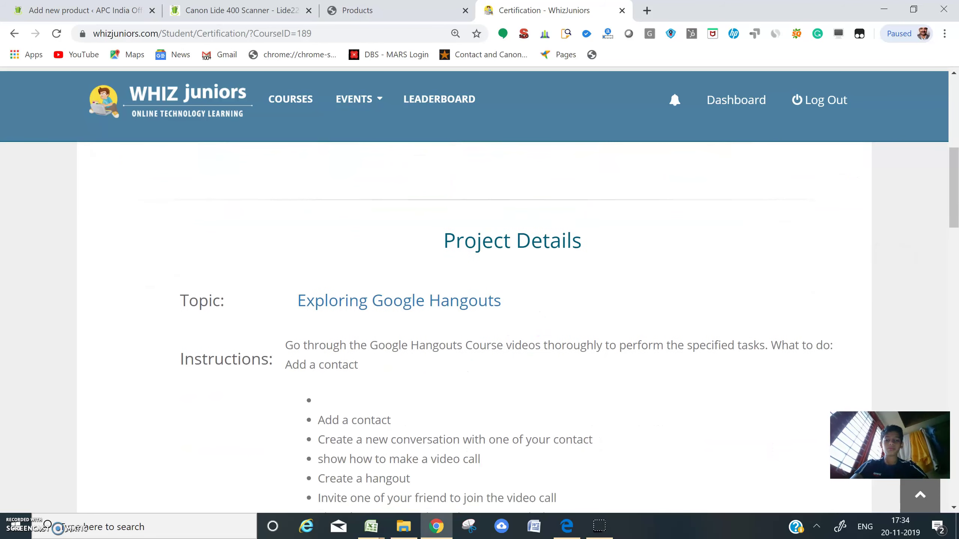
scroll(480, 300, "up", 1)
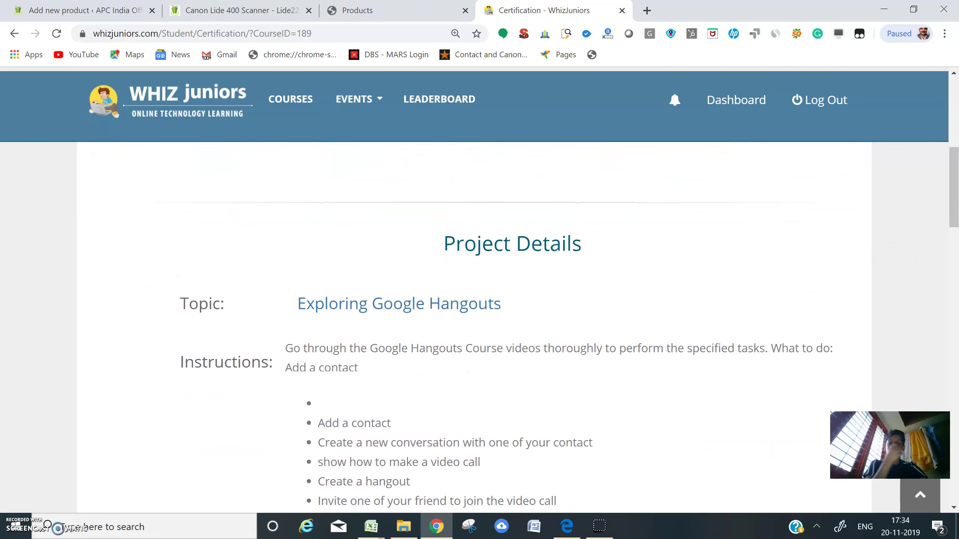
scroll(479, 300, "down", 1)
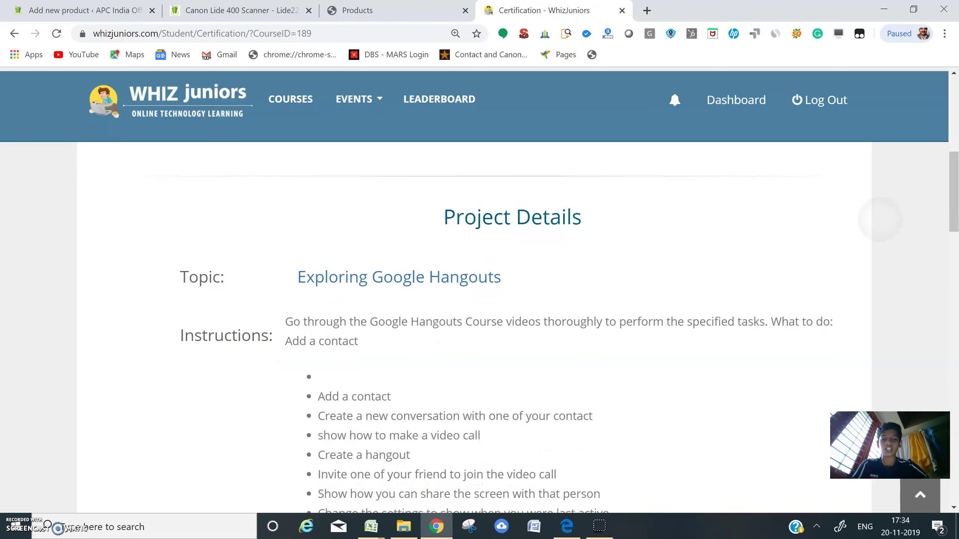
scroll(479, 300, "down", 1)
scroll(480, 300, "down", 1)
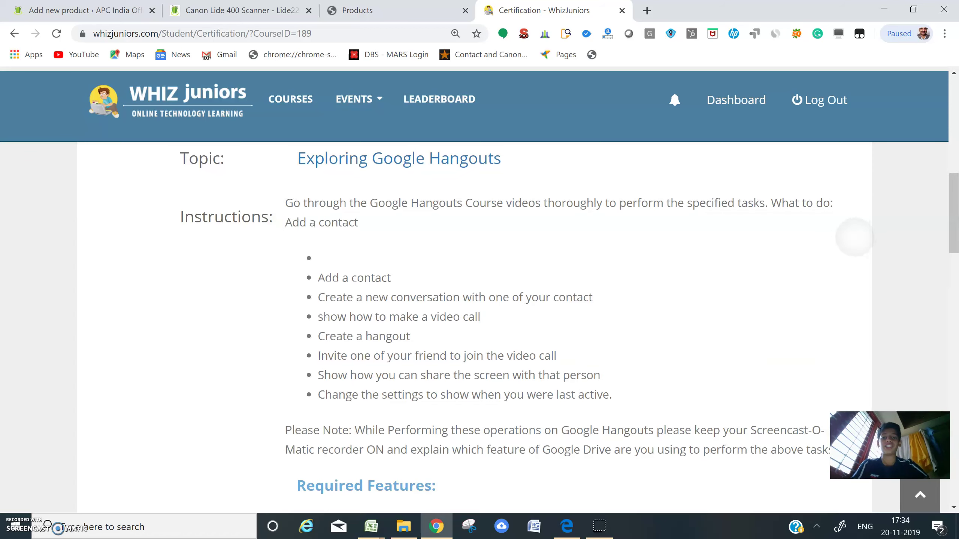
scroll(480, 300, "down", 1)
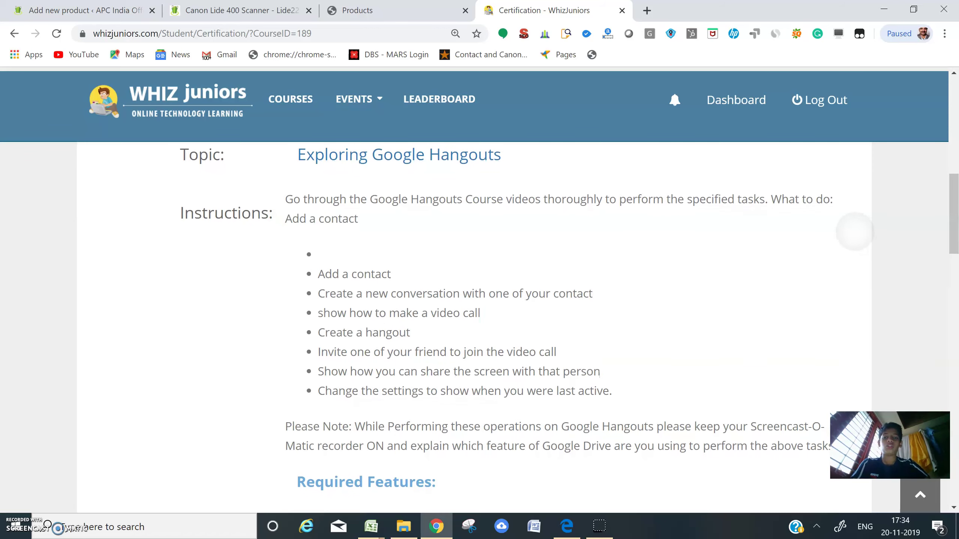
scroll(479, 300, "down", 1)
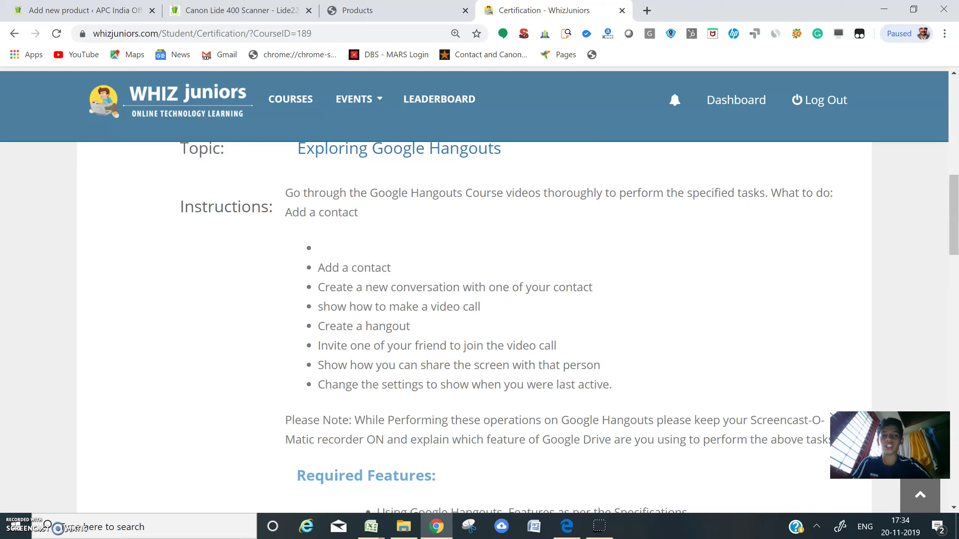
Open Google in a new tab and search for 'hangout meaning'
key("ctrl+t")
type("h")
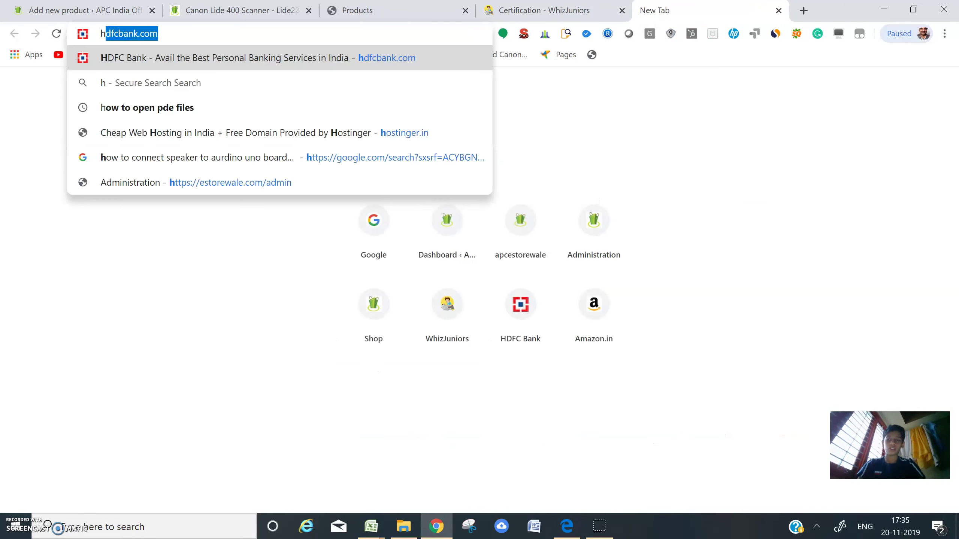
key("BackSpace")
key("BackSpace")
type("g")
key("Return")
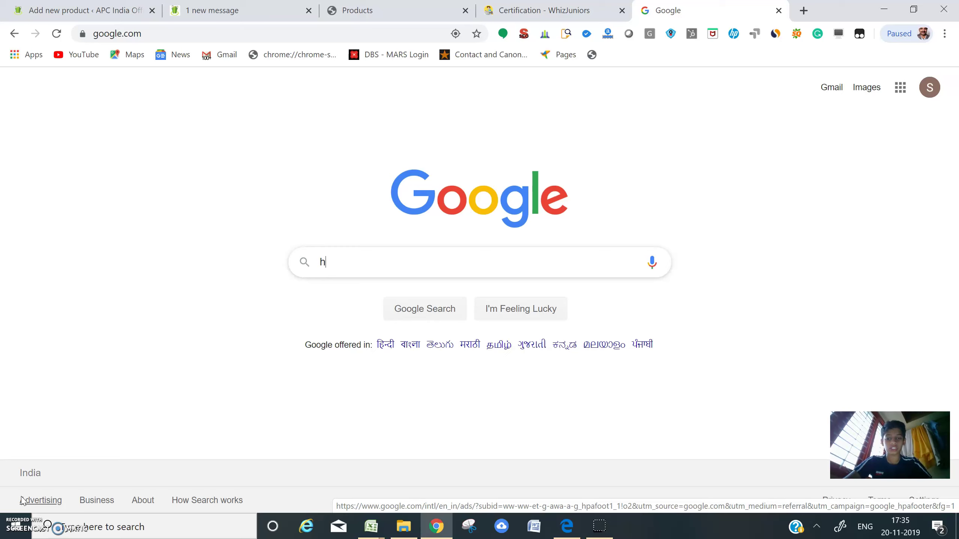
type("ang")
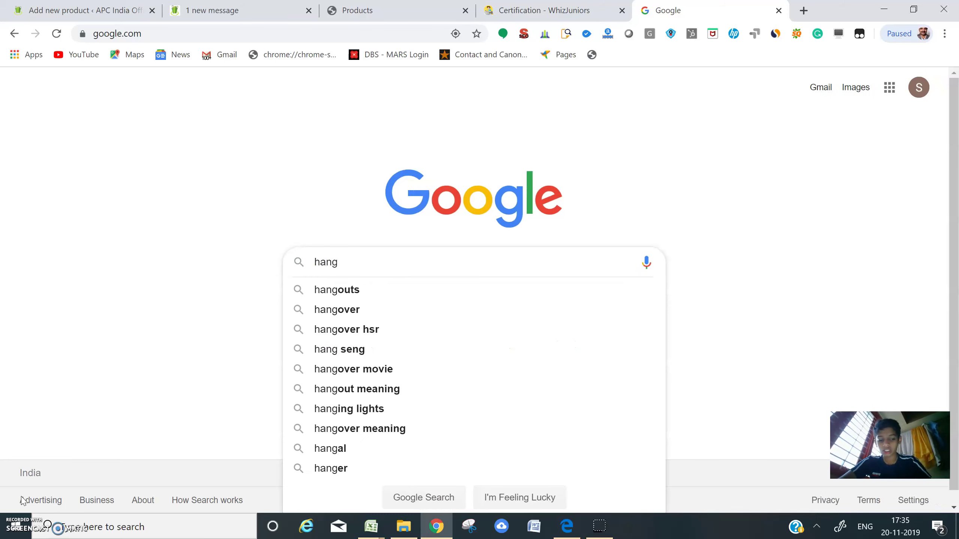
type("out")
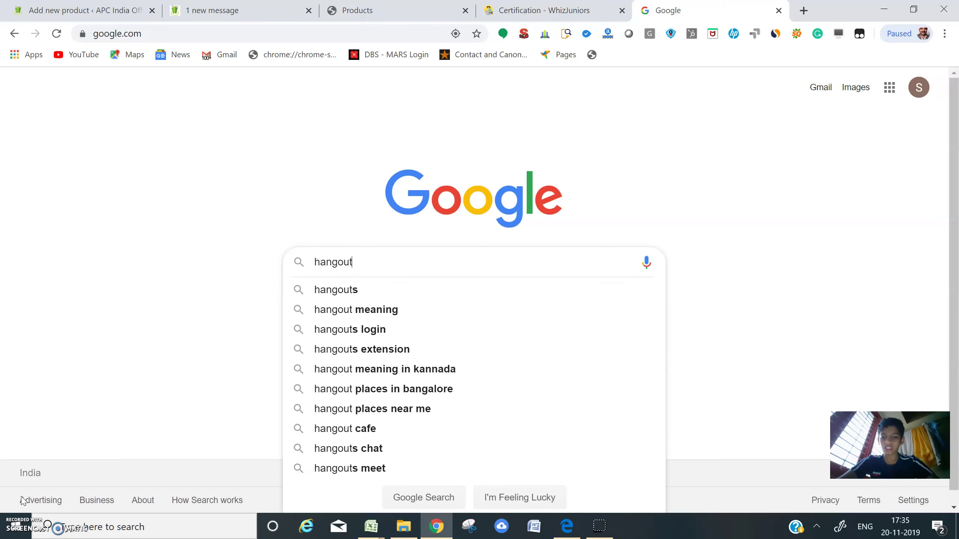
key("Down")
key("Down")
key("Return")
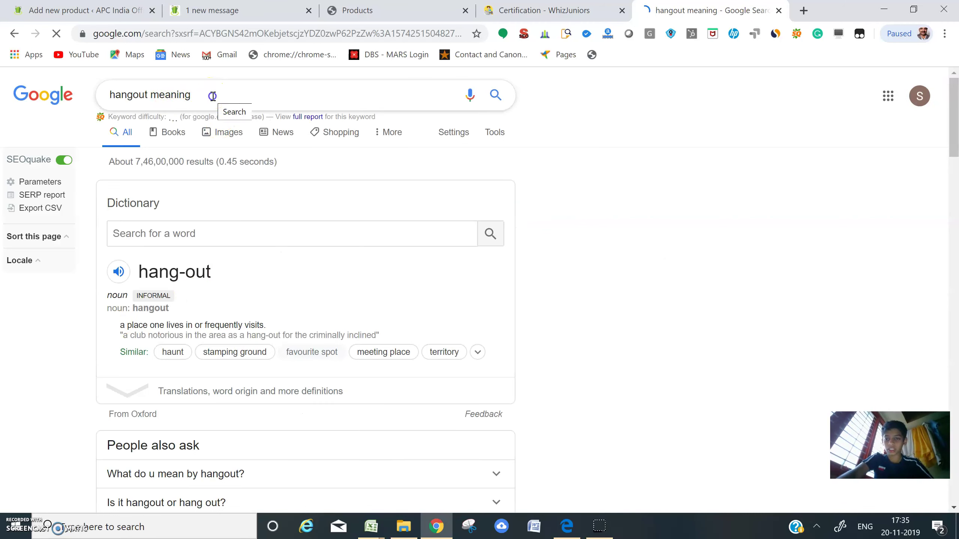
Change the query to 'hangouts', search, and briefly check the Google apps list
double_click(159, 95)
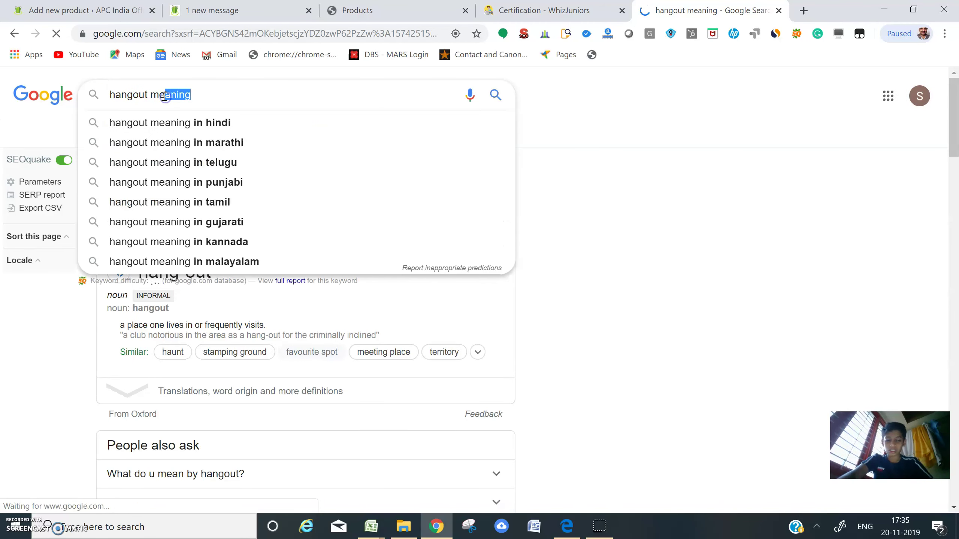
key("BackSpace")
key("BackSpace")
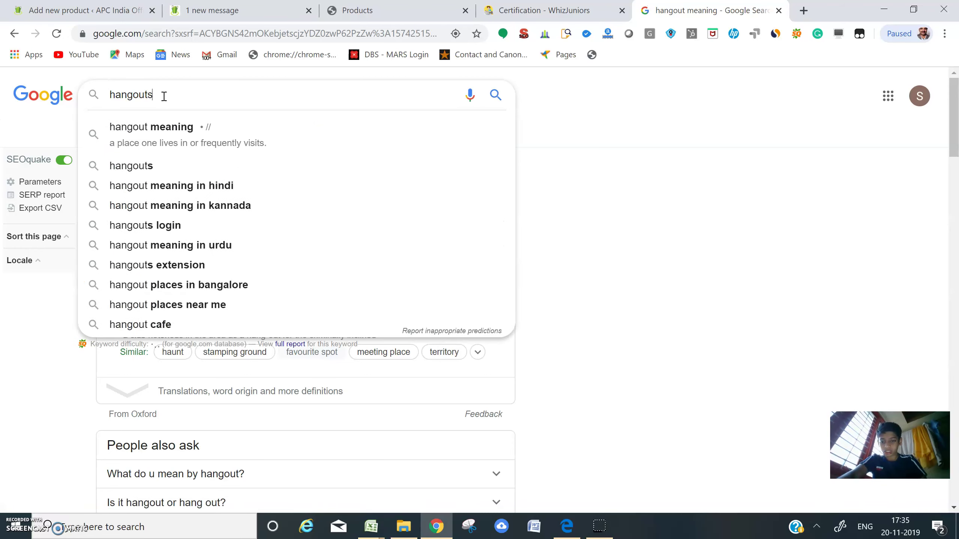
key("Return")
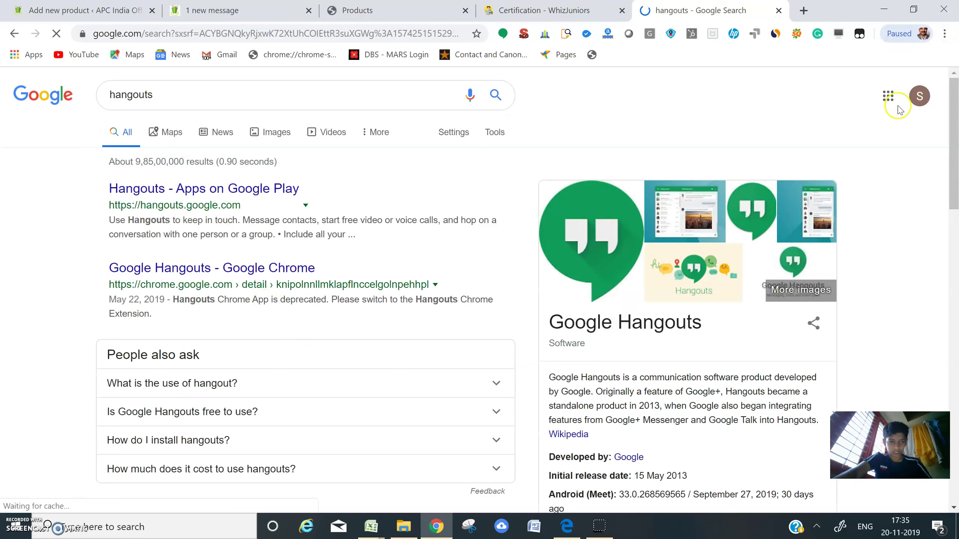
left_click(888, 96)
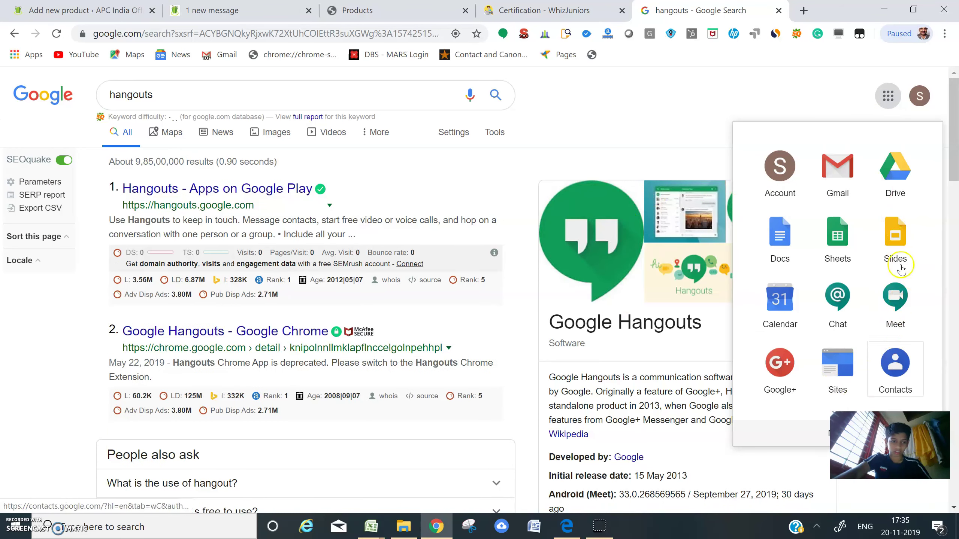
left_click(648, 126)
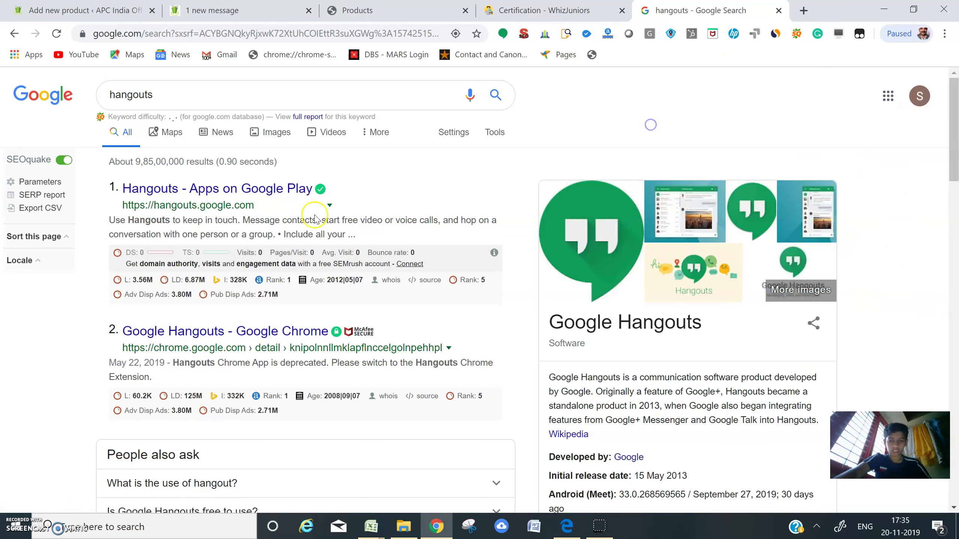
Open the Hangouts web app, advance past the welcome slide, and glance at the Certification tab
left_click(243, 185)
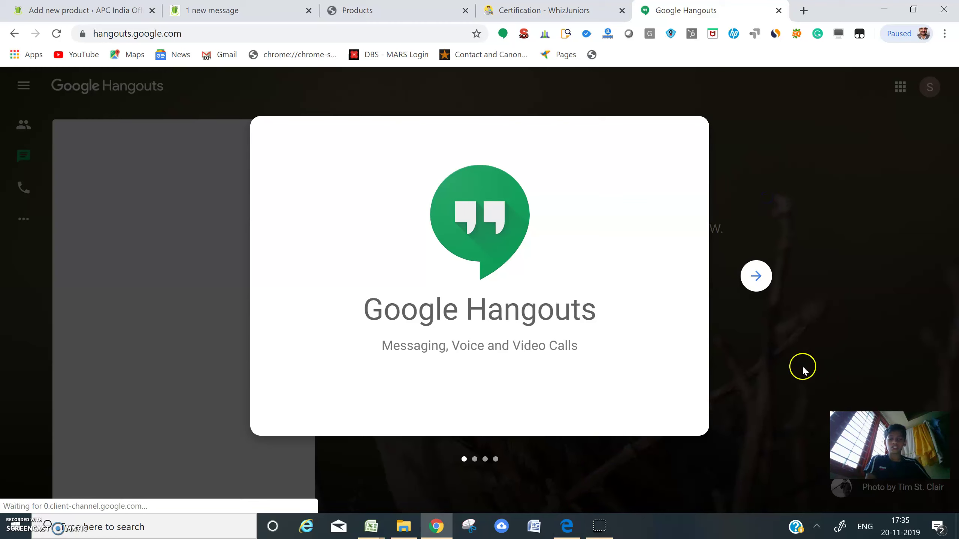
left_click(755, 276)
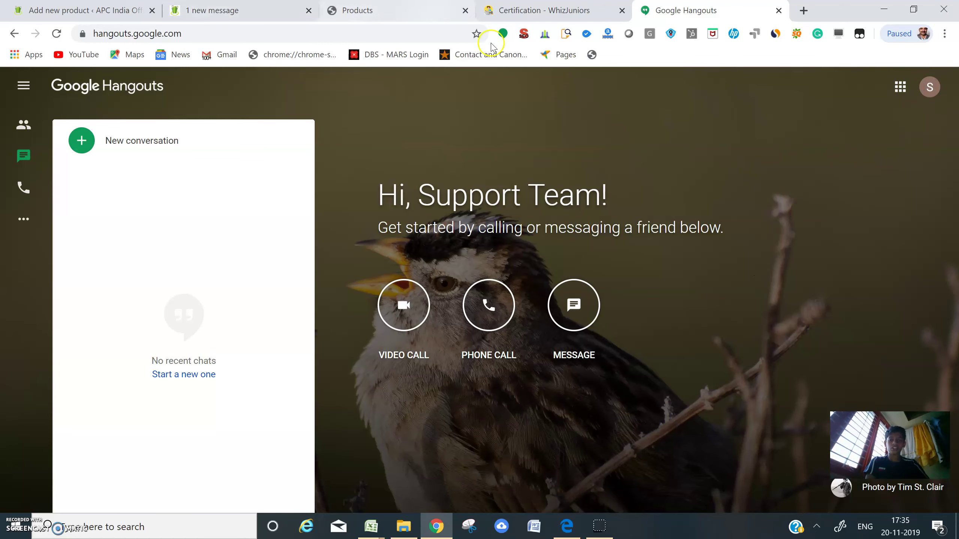
left_click(533, 10)
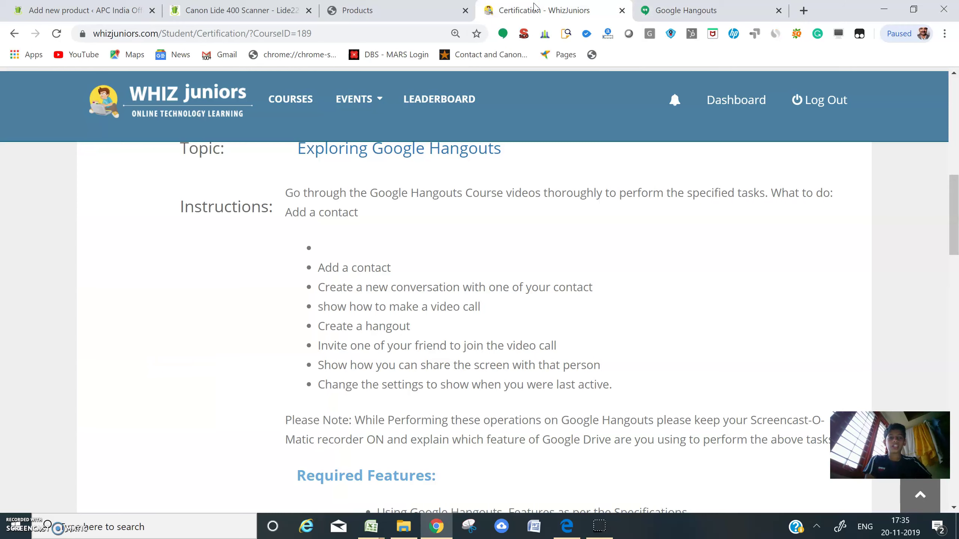
left_click(686, 10)
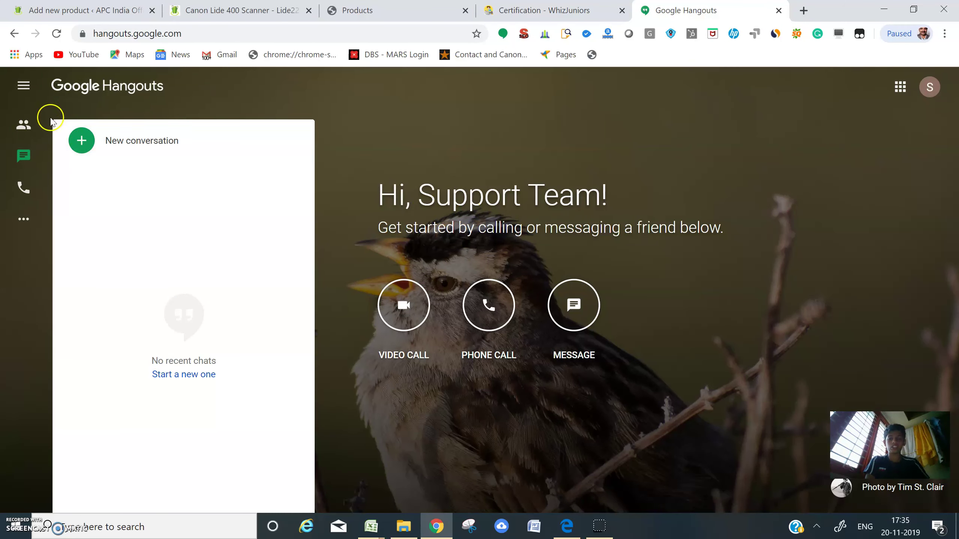
Start a new conversation, search for 'vikas', and dismiss the Chrome menu
left_click(83, 141)
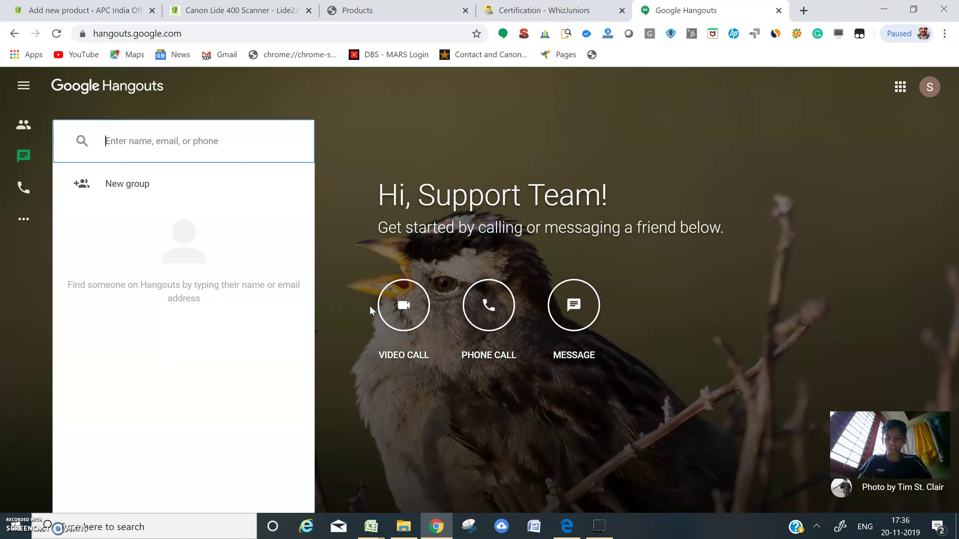
type("vikas")
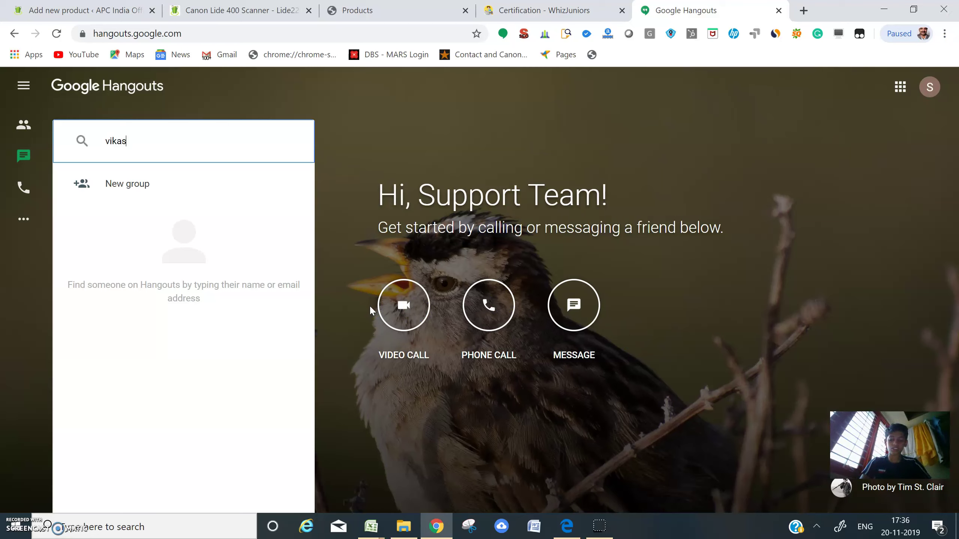
key("alt+f")
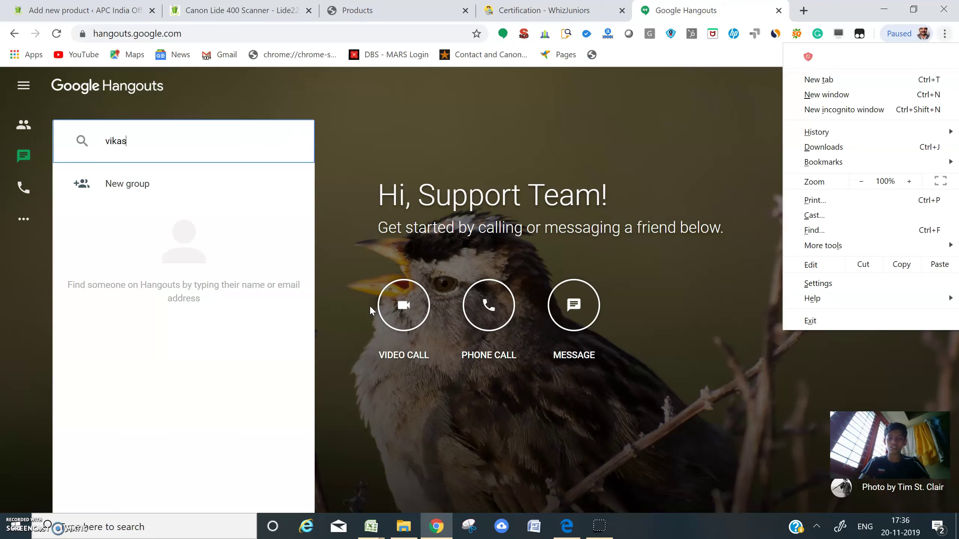
left_click(626, 164)
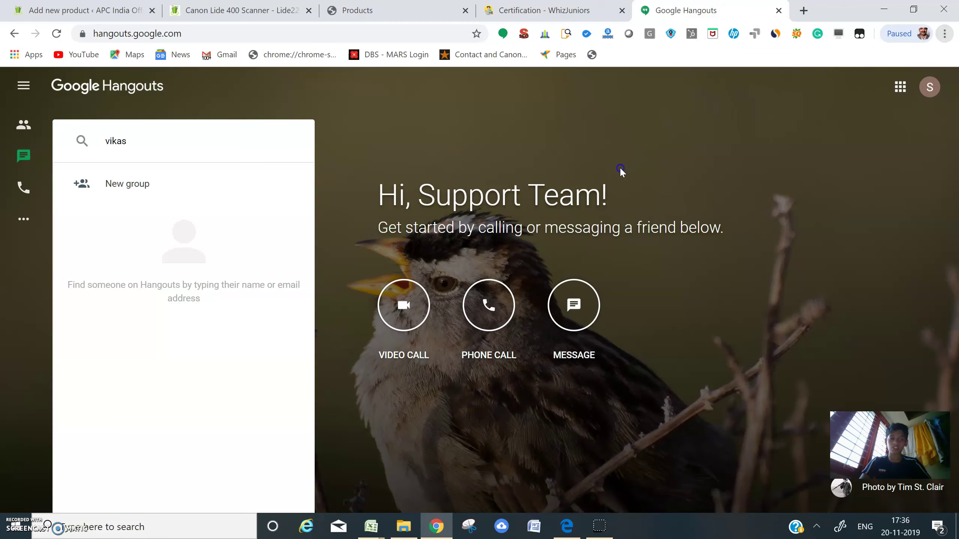
key("Escape")
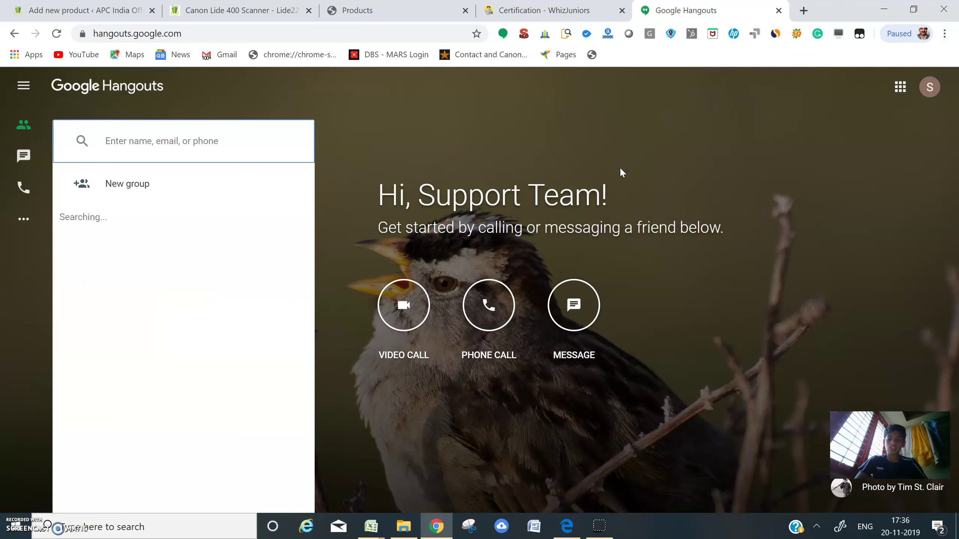
left_click(28, 93)
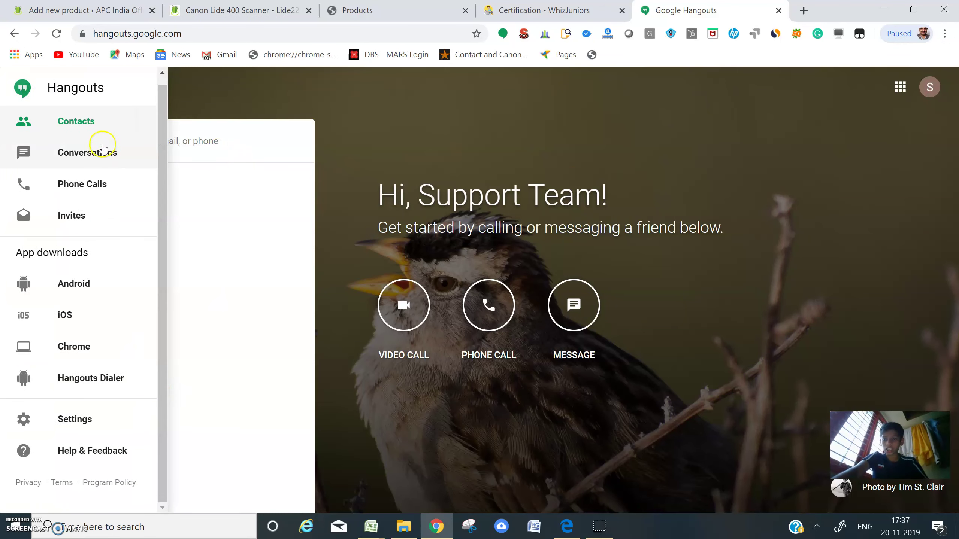
left_click(76, 121)
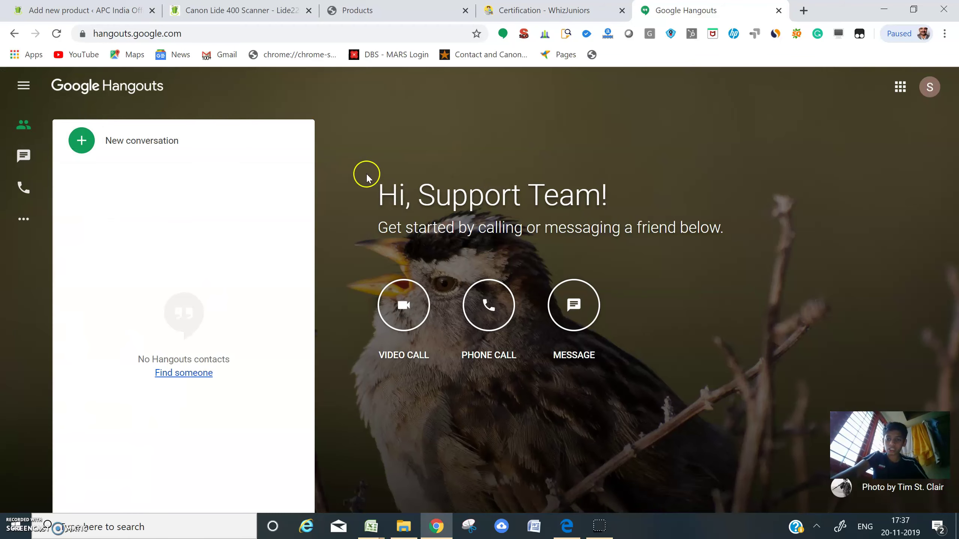
left_click(149, 143)
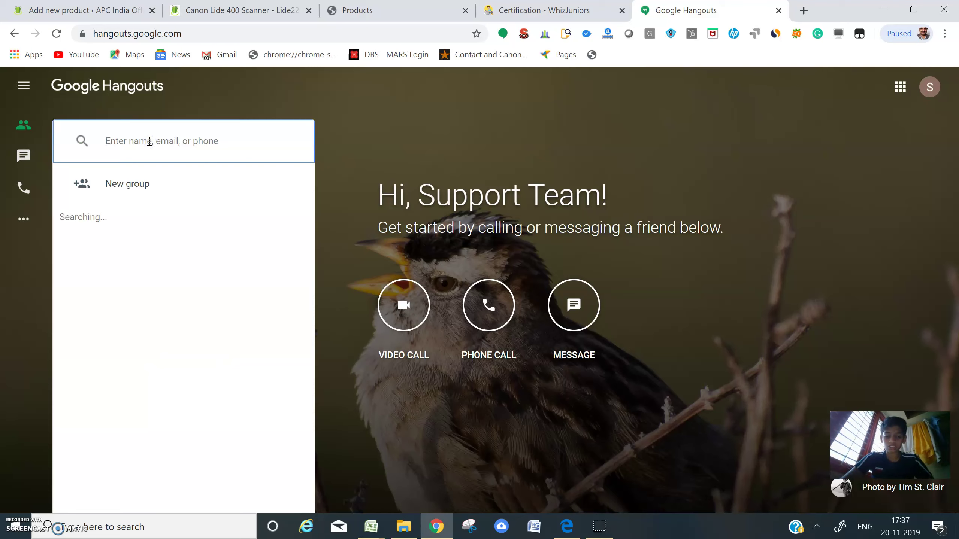
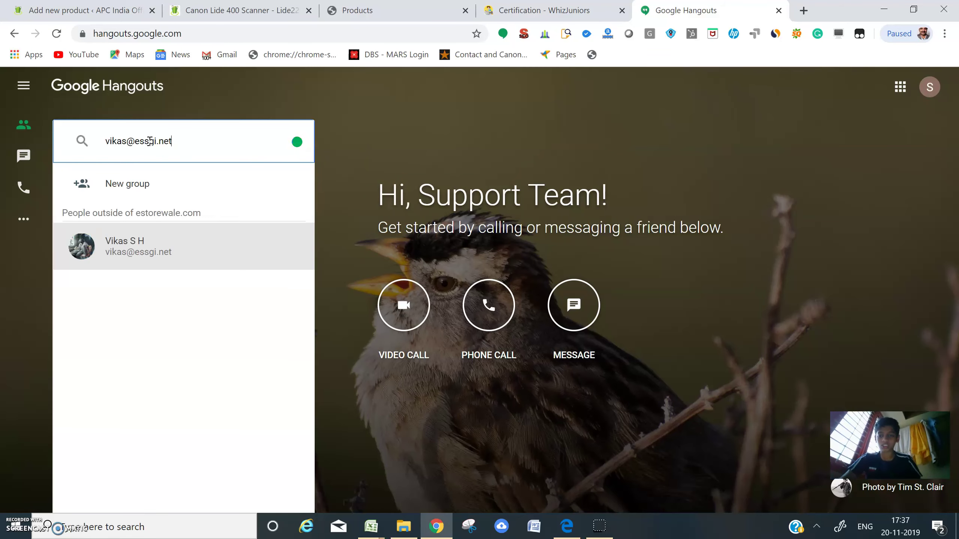
left_click(219, 253)
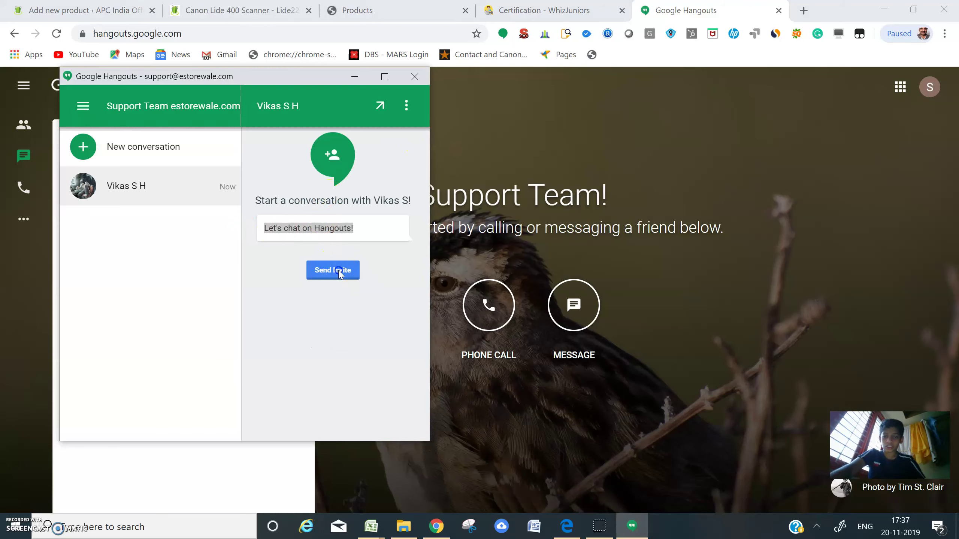
left_click(339, 274)
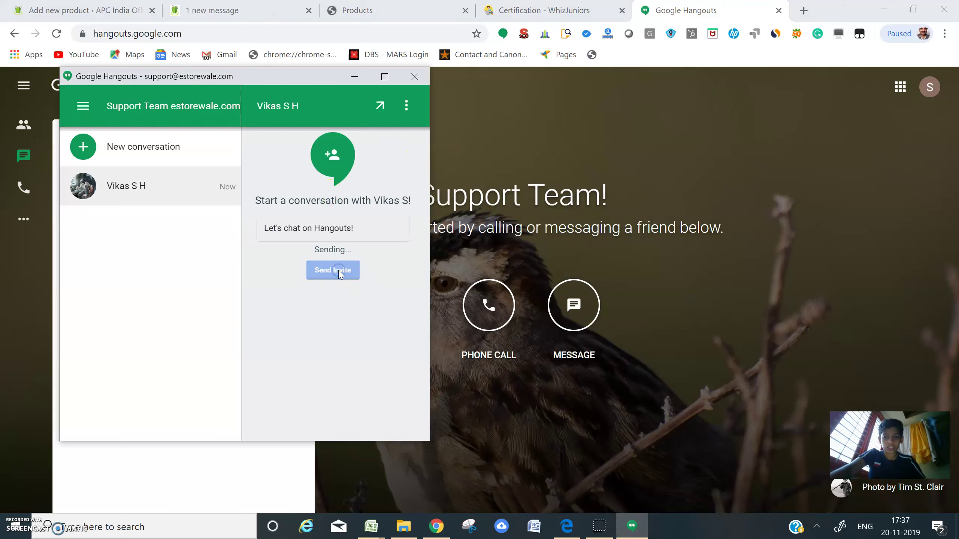
left_click(415, 76)
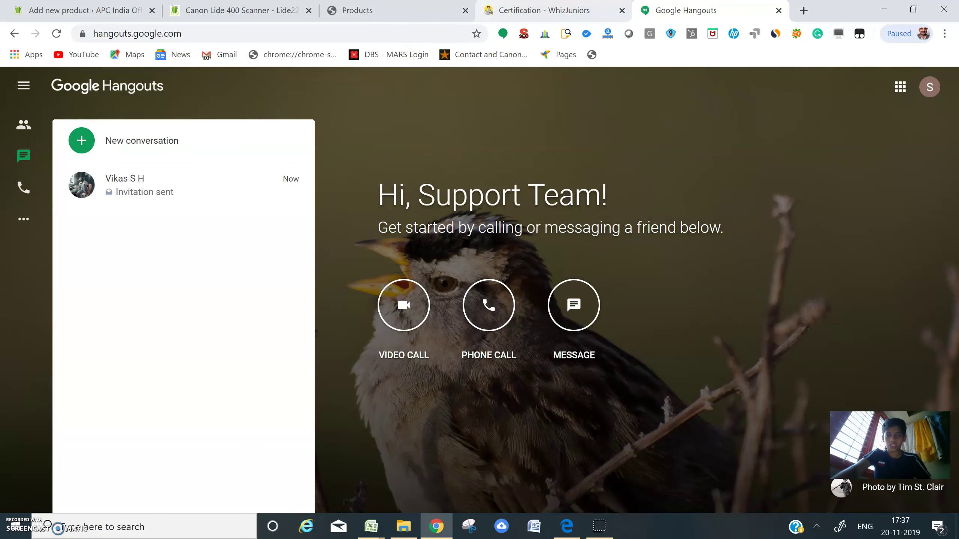
left_click(543, 10)
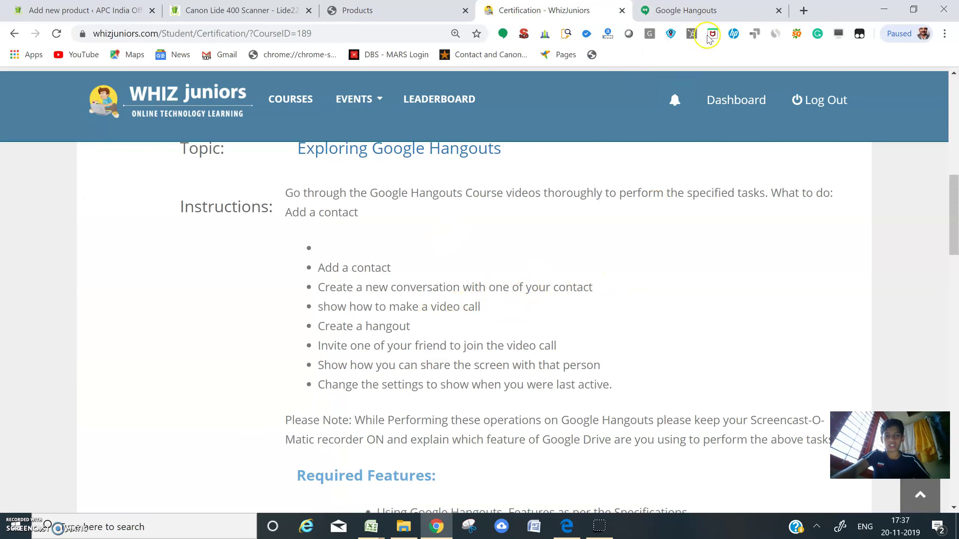
left_click(686, 10)
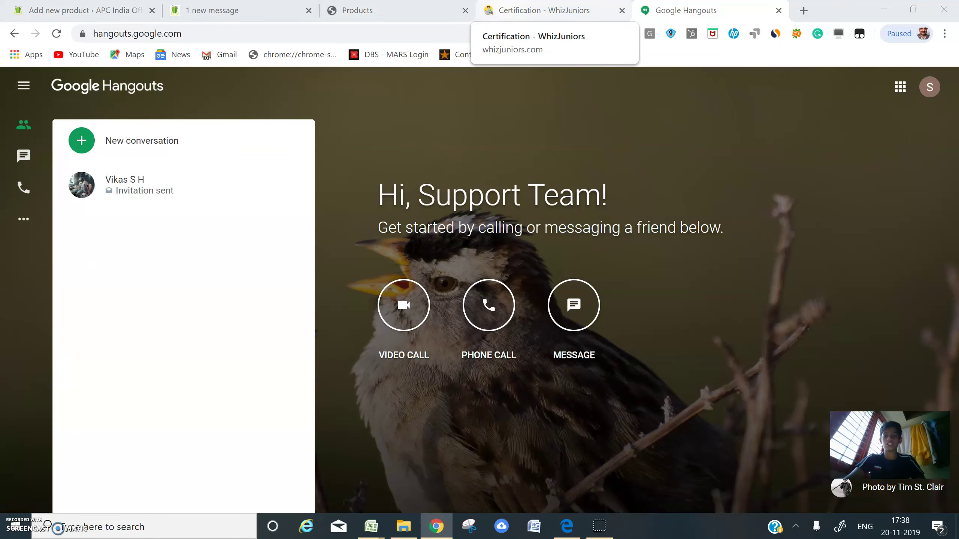
left_click(544, 10)
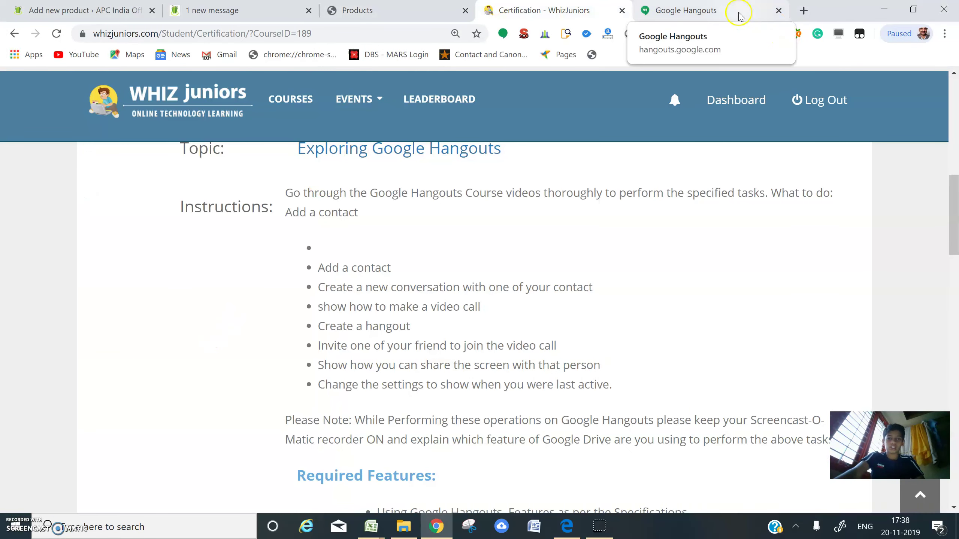
left_click(686, 10)
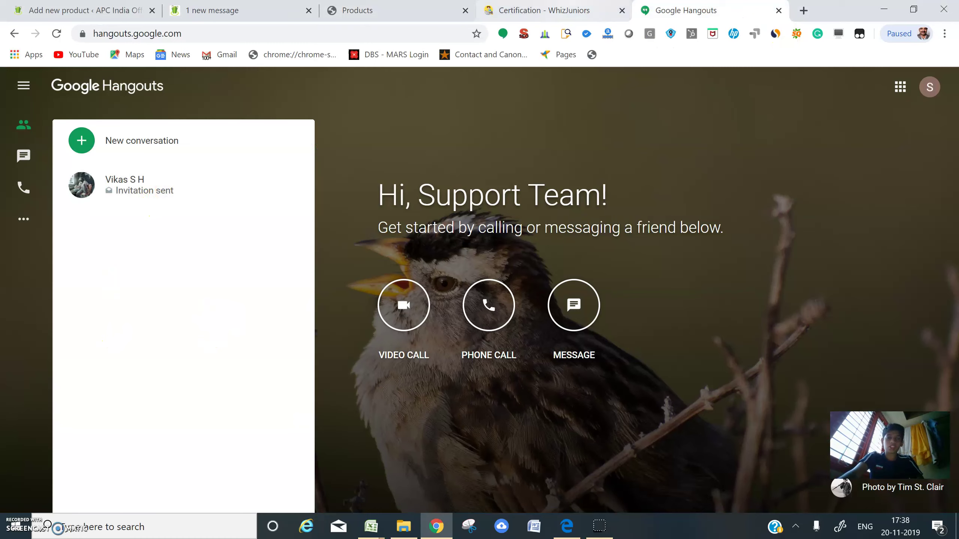
left_click(544, 10)
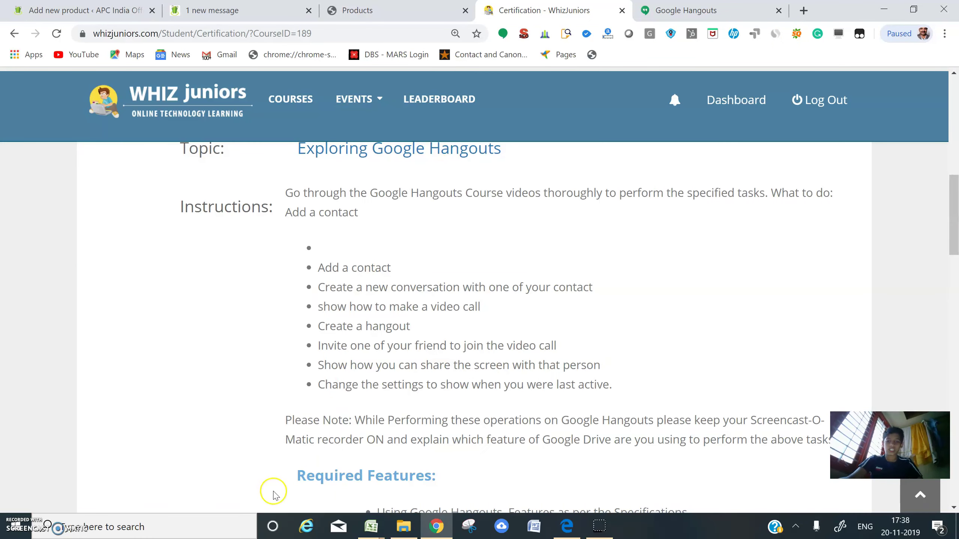
left_click(686, 10)
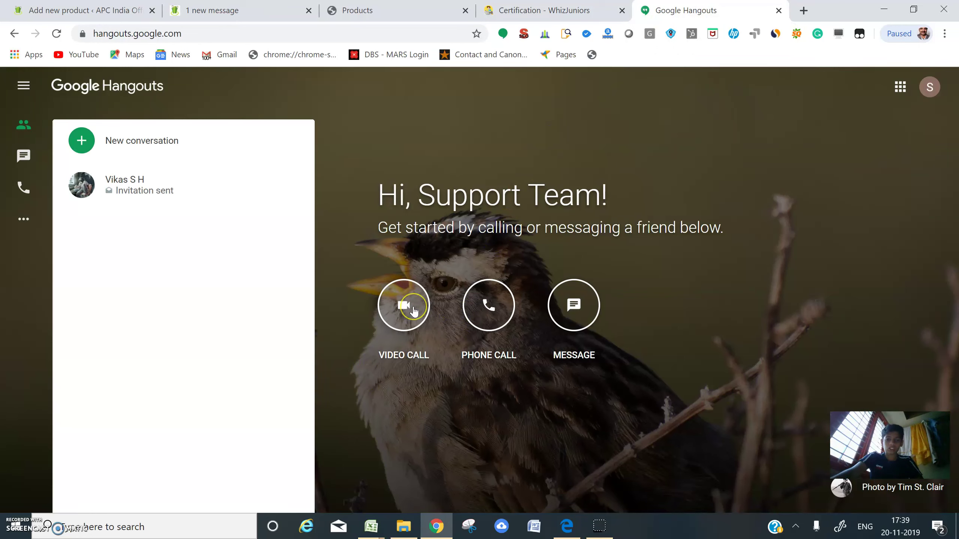
mouse_move(184, 185)
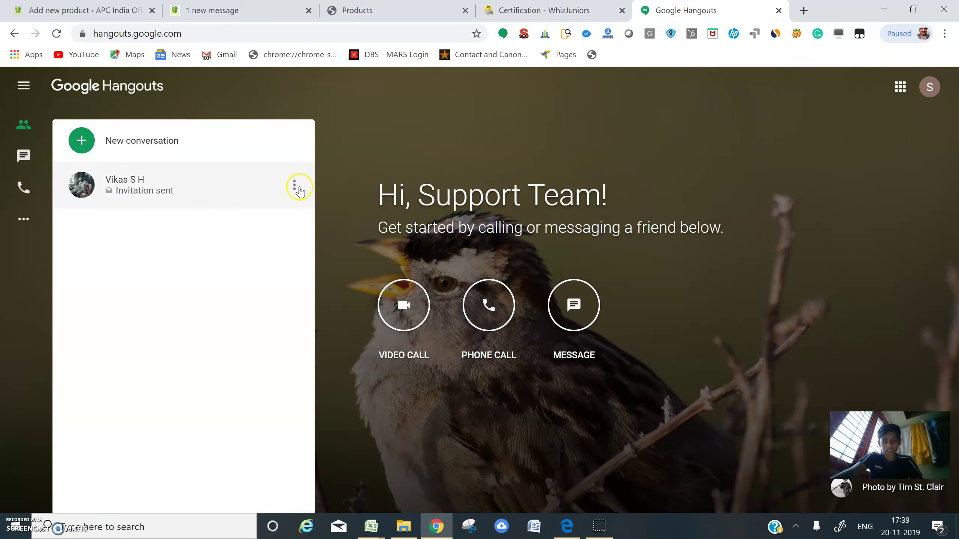
left_click(296, 187)
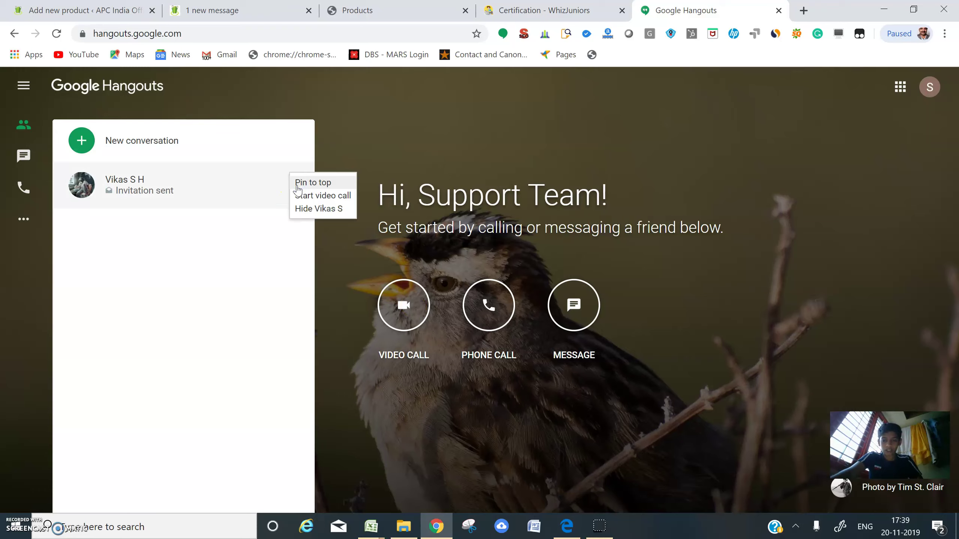
left_click(337, 195)
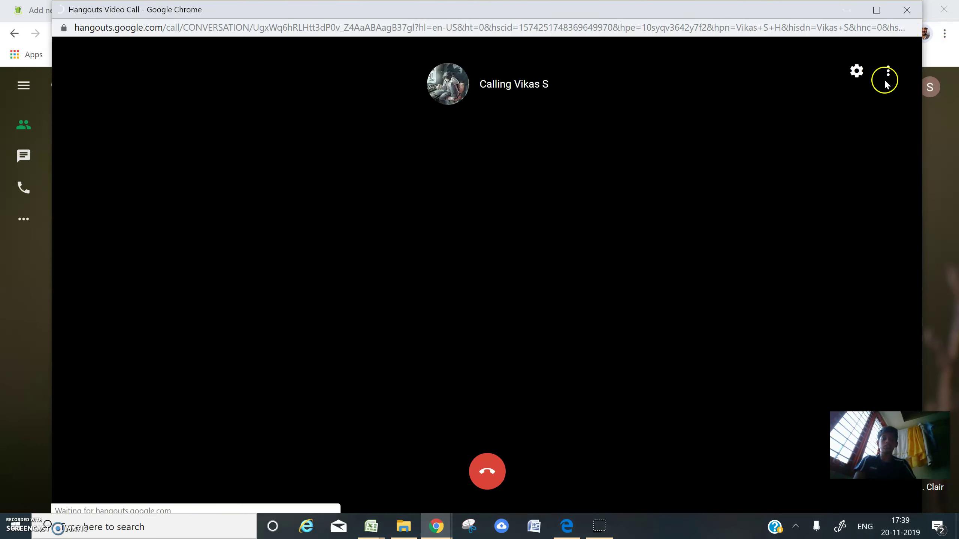
left_click(913, 13)
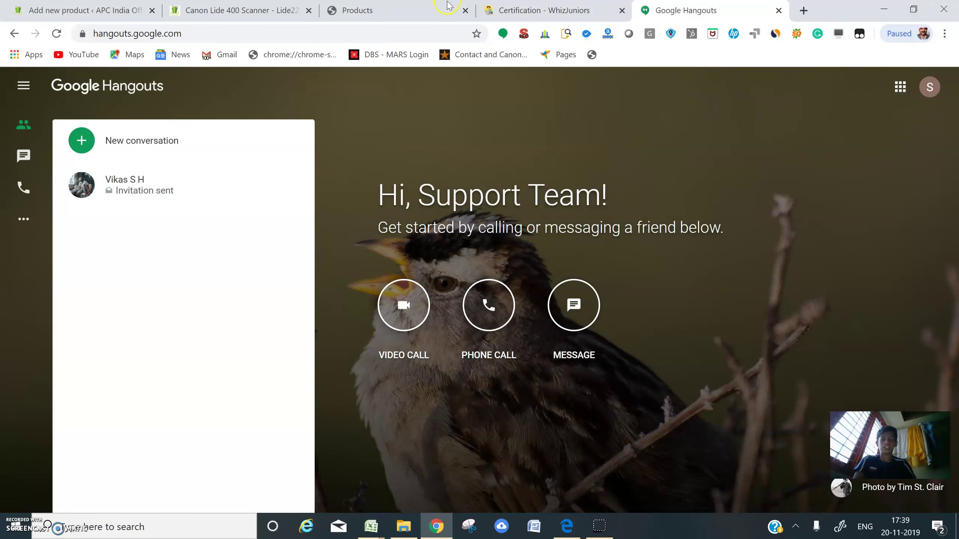
left_click(544, 10)
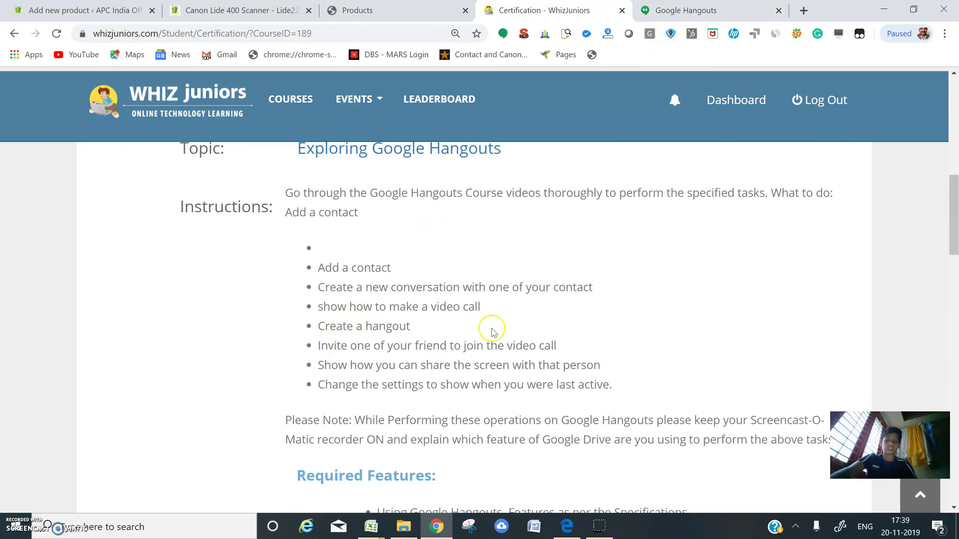
left_click(686, 10)
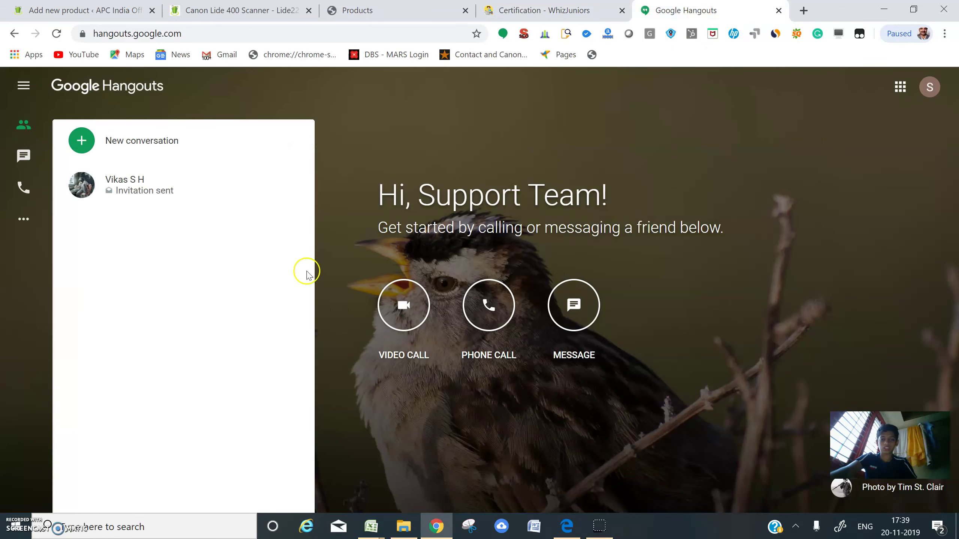
left_click(295, 185)
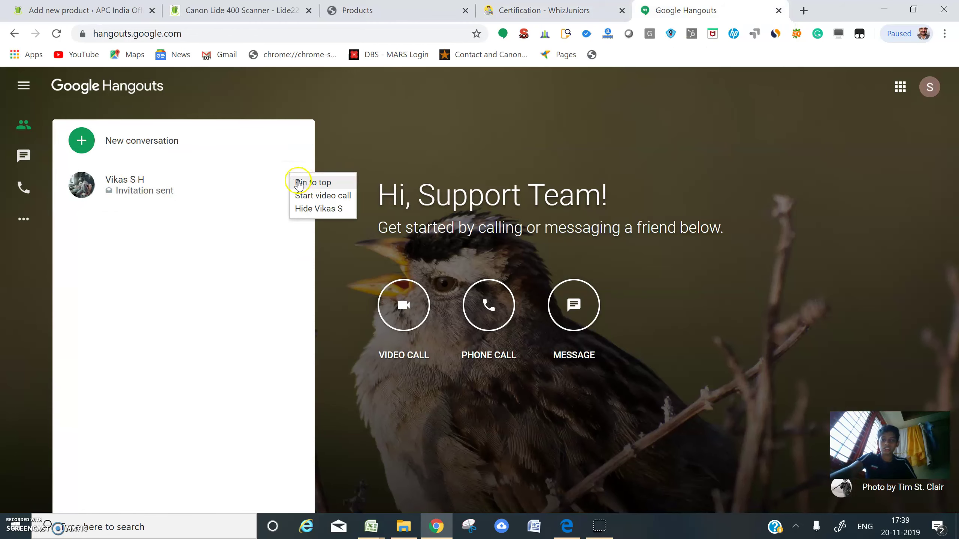
left_click(341, 197)
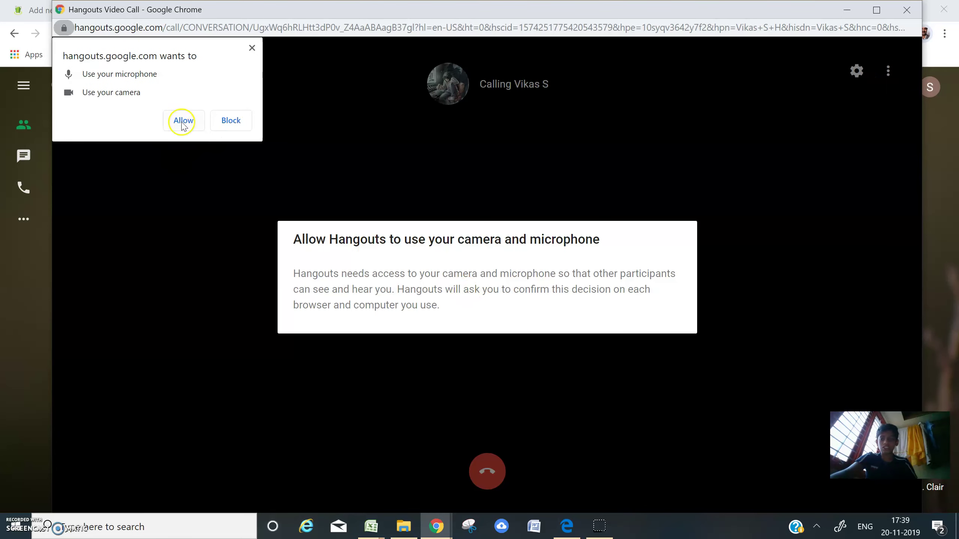
Allow camera and microphone access, then dismiss the camera warning and call quality tip
left_click(183, 121)
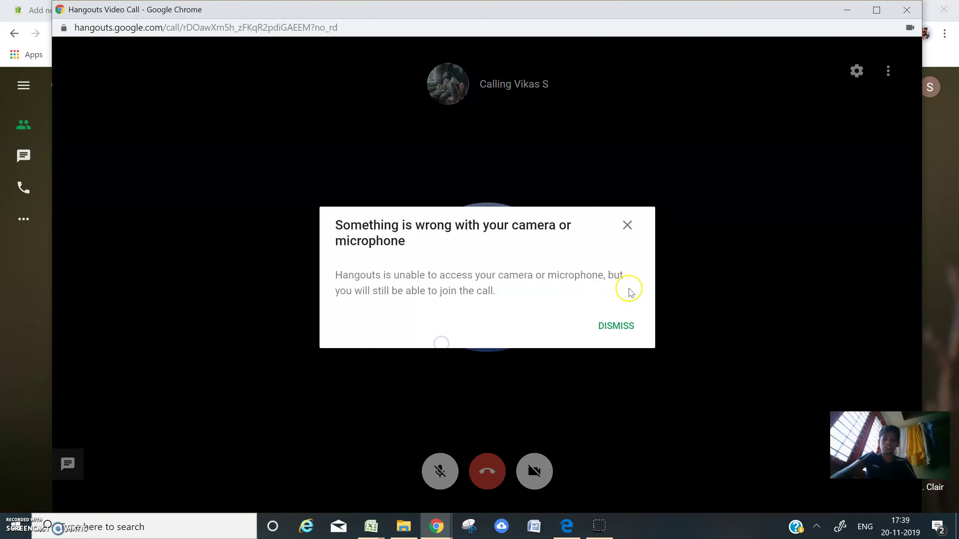
left_click(616, 326)
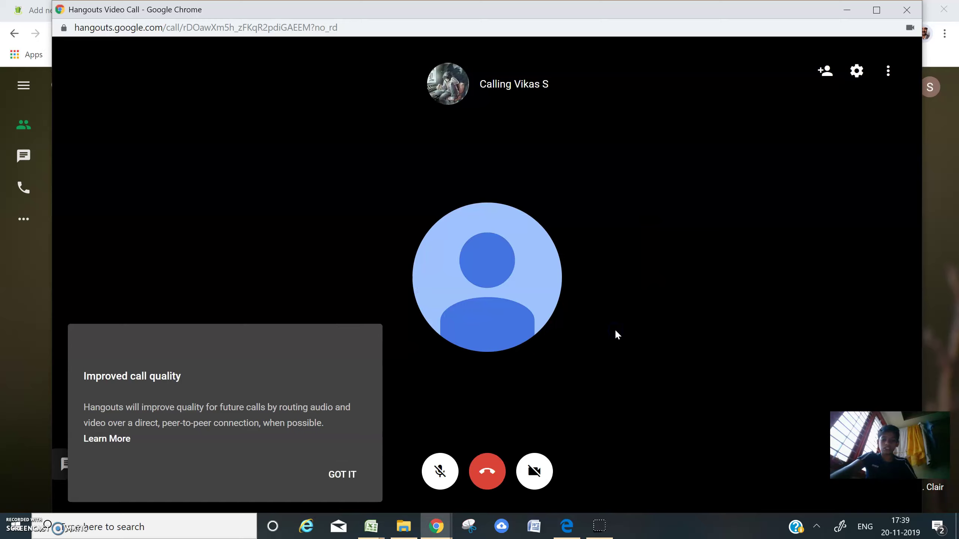
left_click(342, 474)
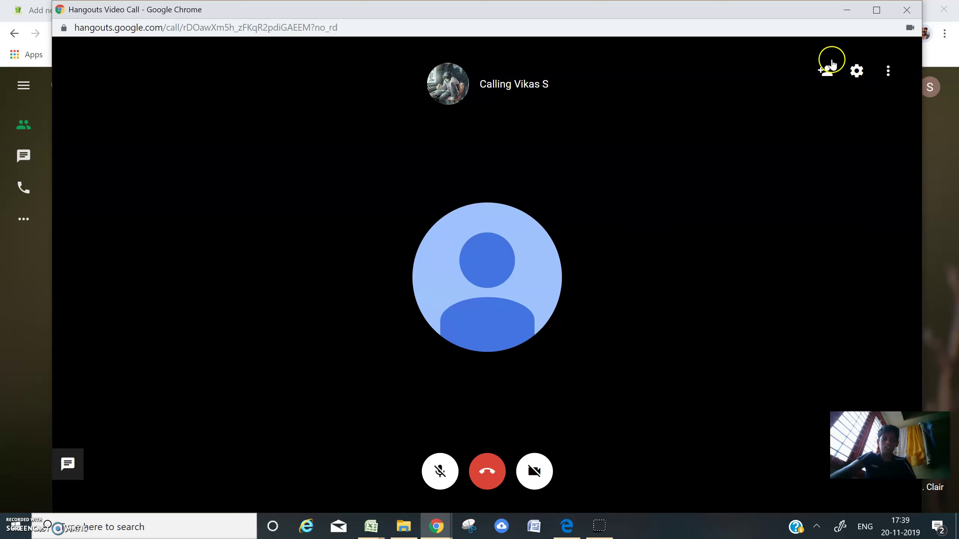
left_click(825, 72)
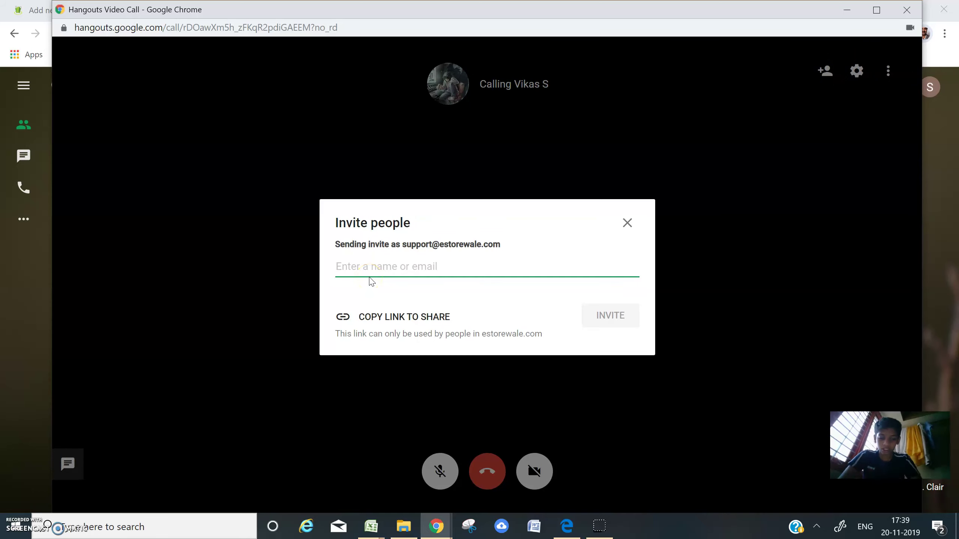
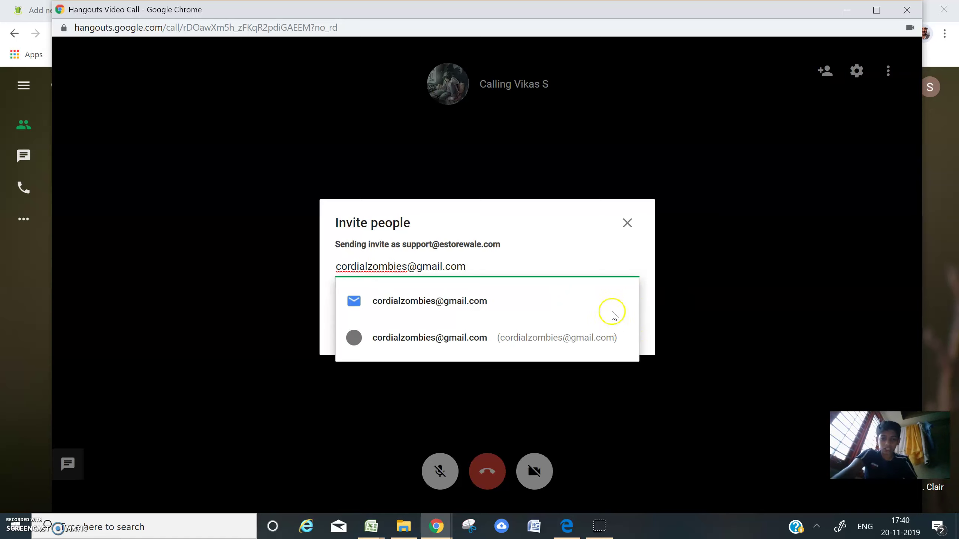
left_click(526, 330)
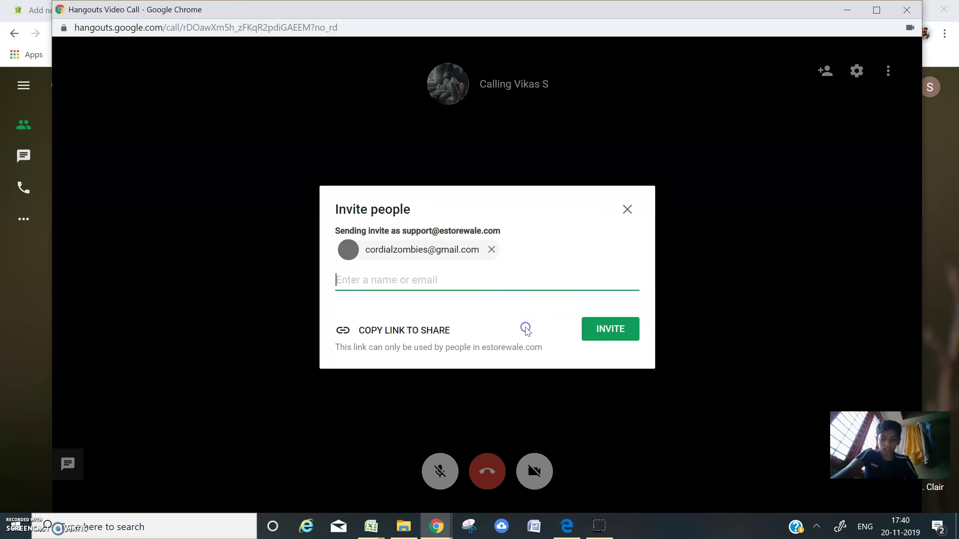
left_click(594, 331)
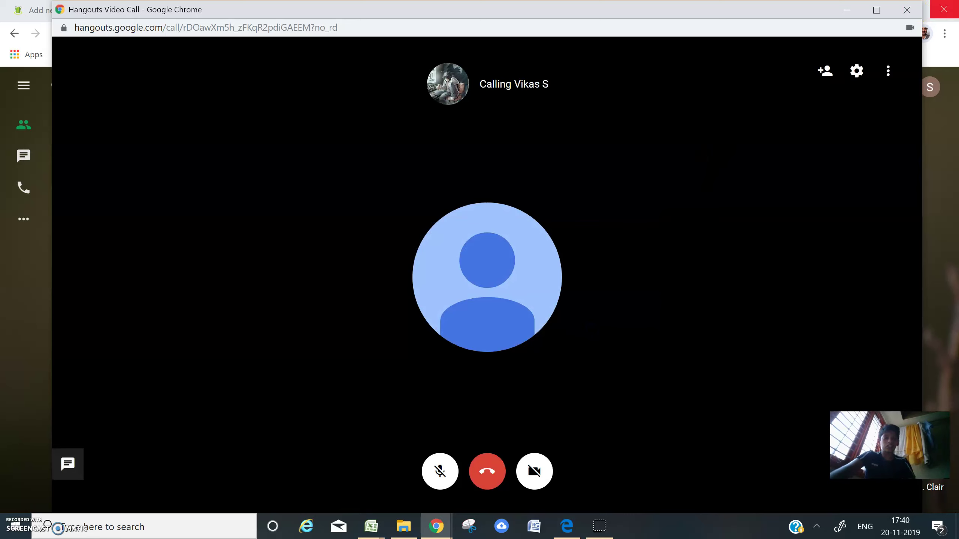
left_click(906, 10)
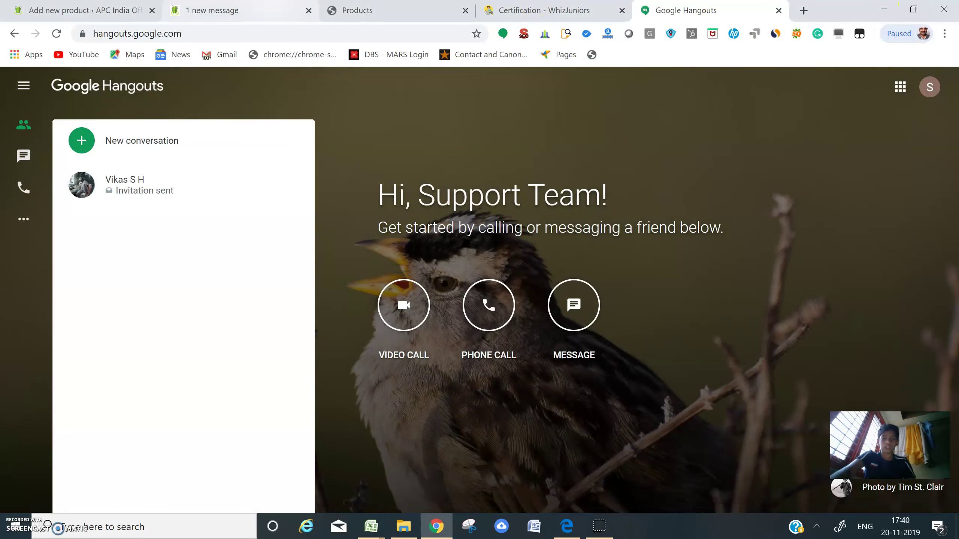
left_click(544, 9)
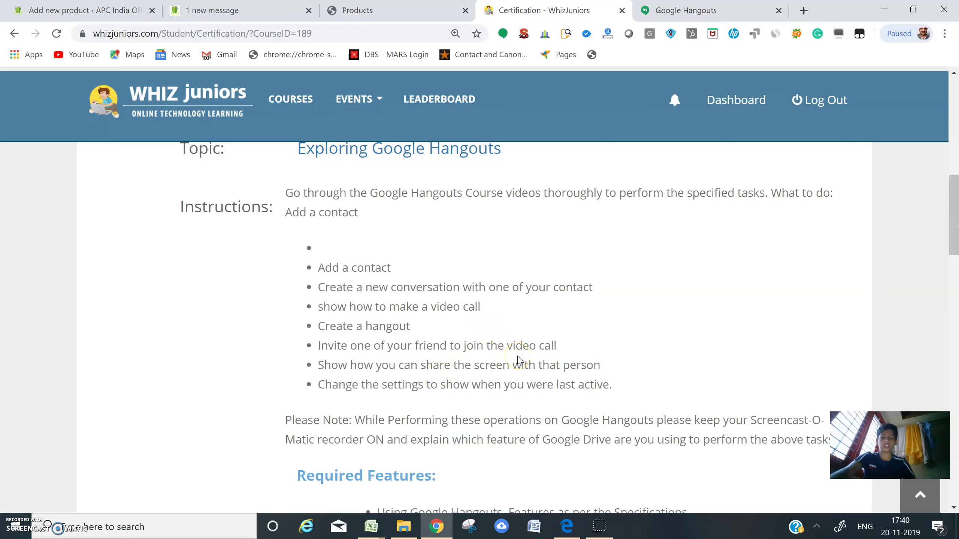
left_click(685, 10)
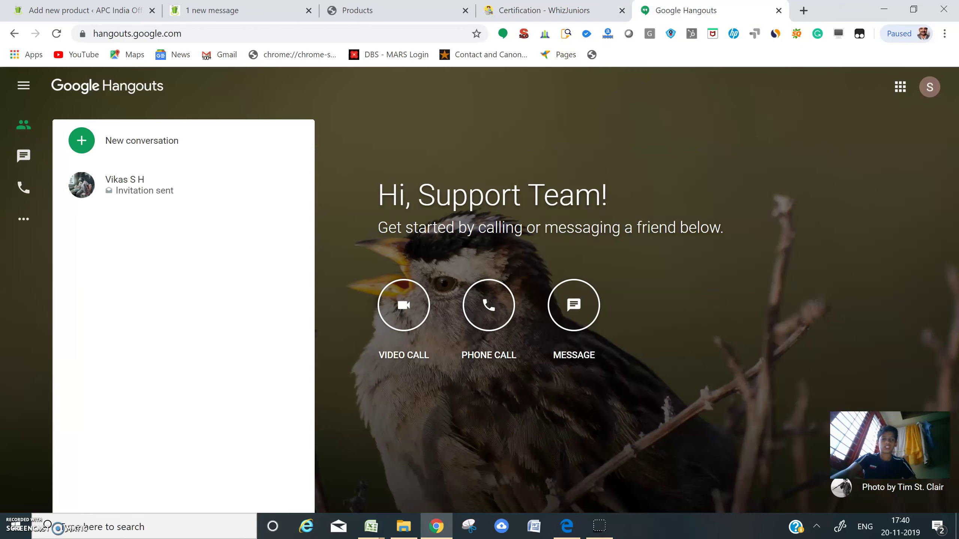
left_click(404, 324)
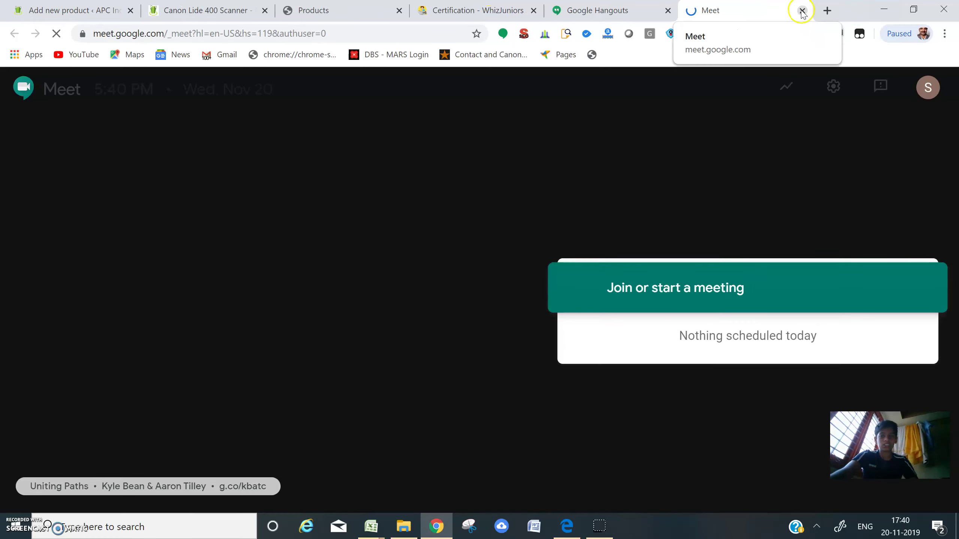
key("ctrl+w")
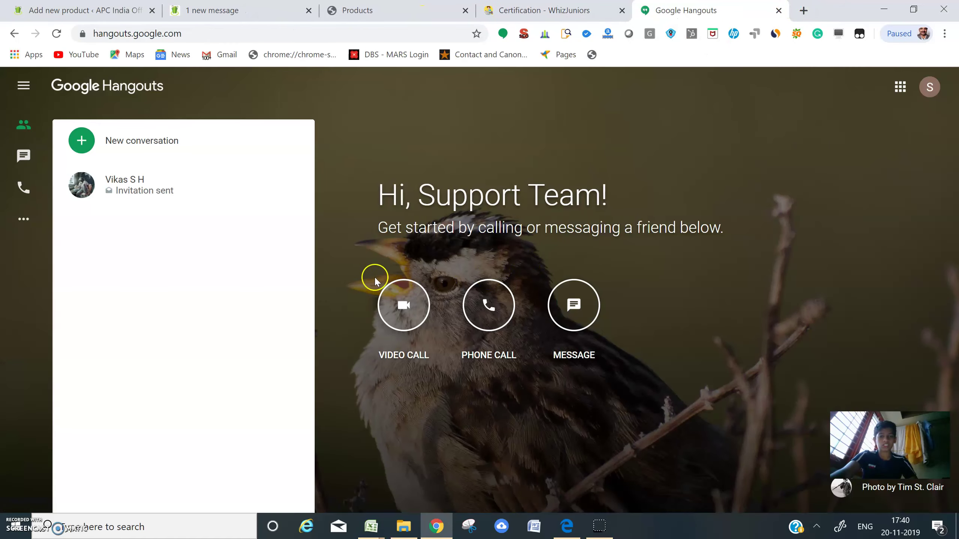
left_click(294, 186)
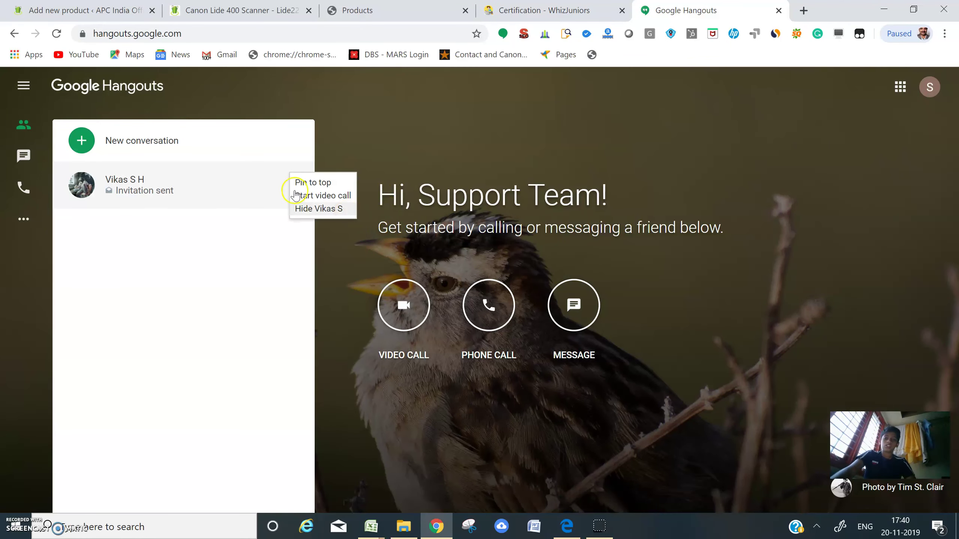
left_click(320, 197)
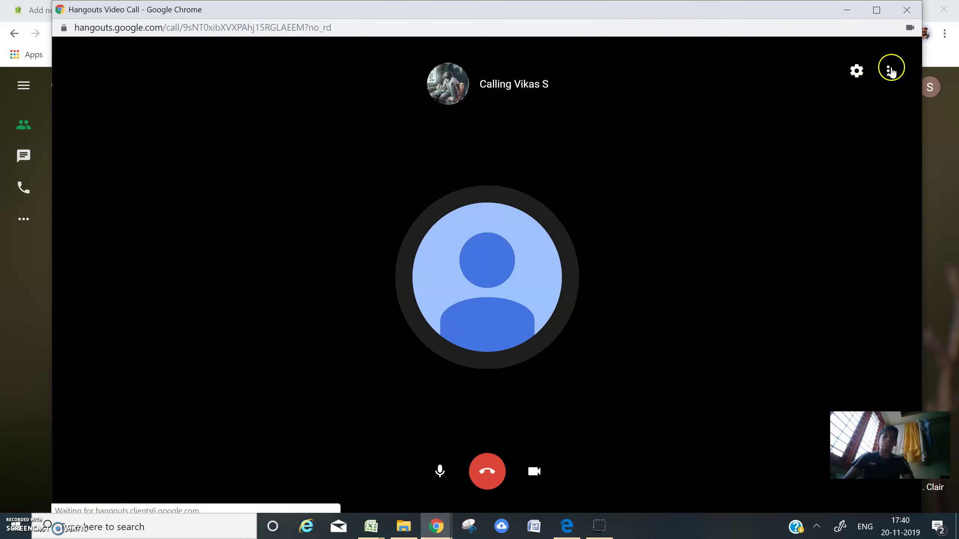
left_click(892, 71)
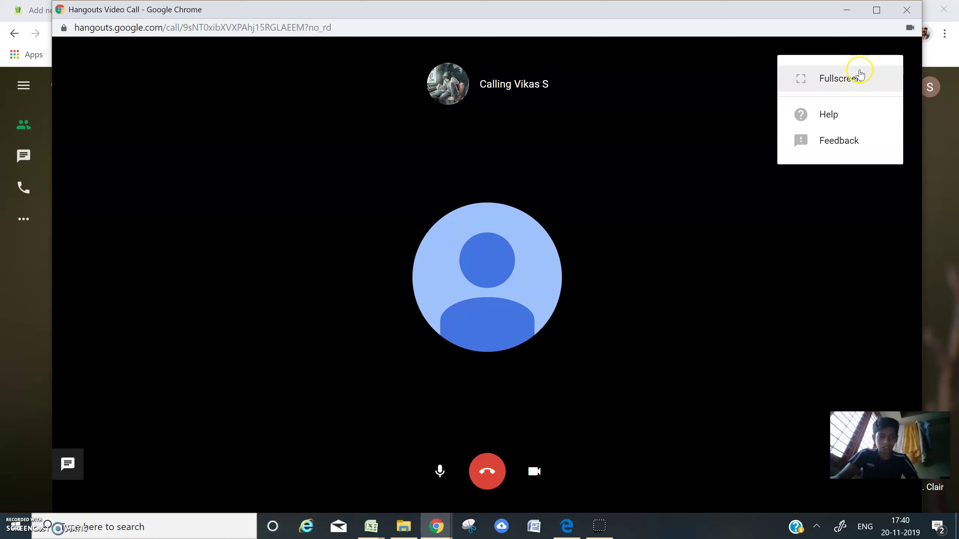
left_click(805, 201)
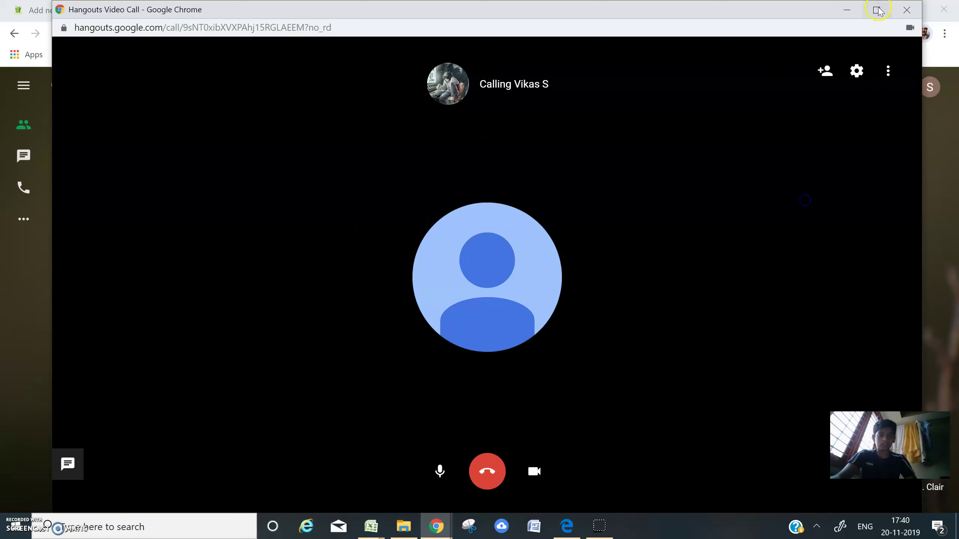
left_click(860, 75)
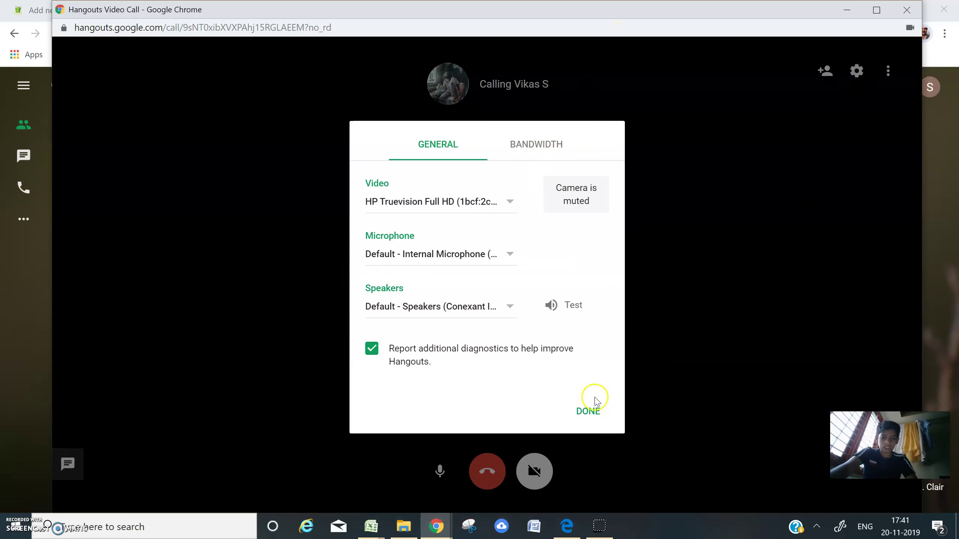
left_click(588, 410)
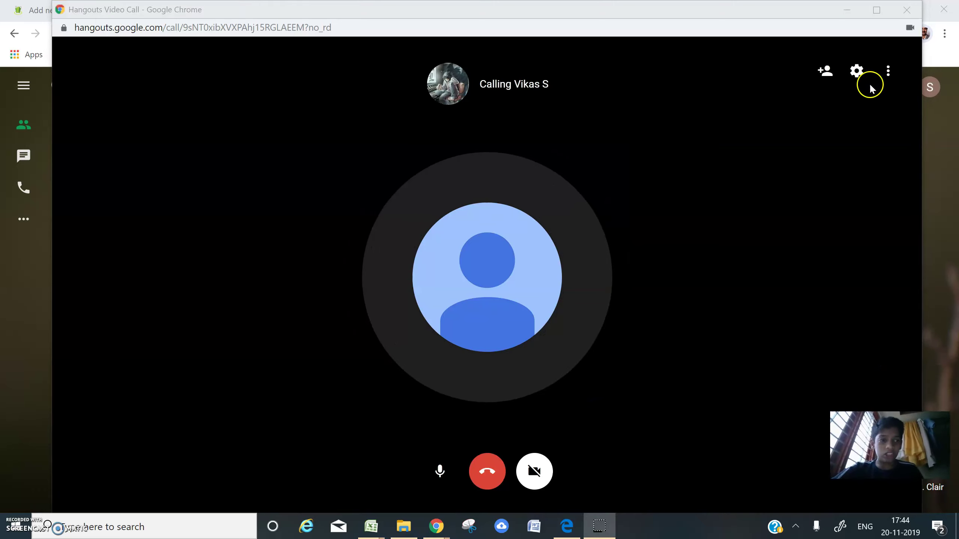
Bring up the Share screen chooser from the call's options menu, then cancel it
left_click(889, 73)
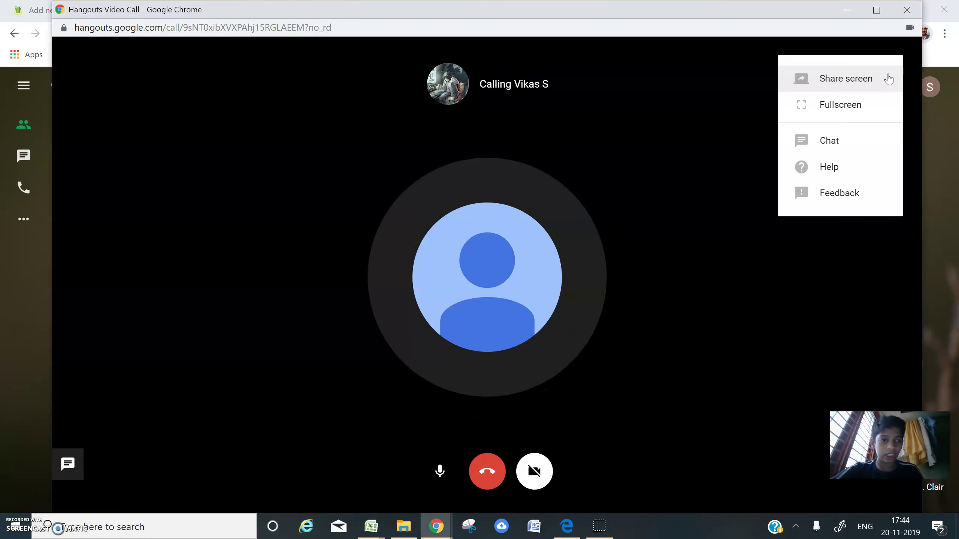
left_click(863, 81)
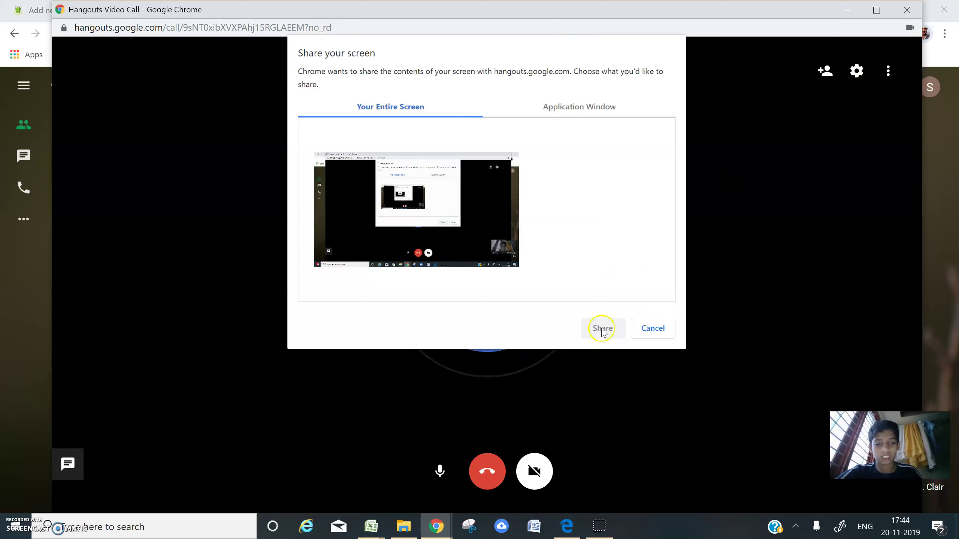
left_click(652, 329)
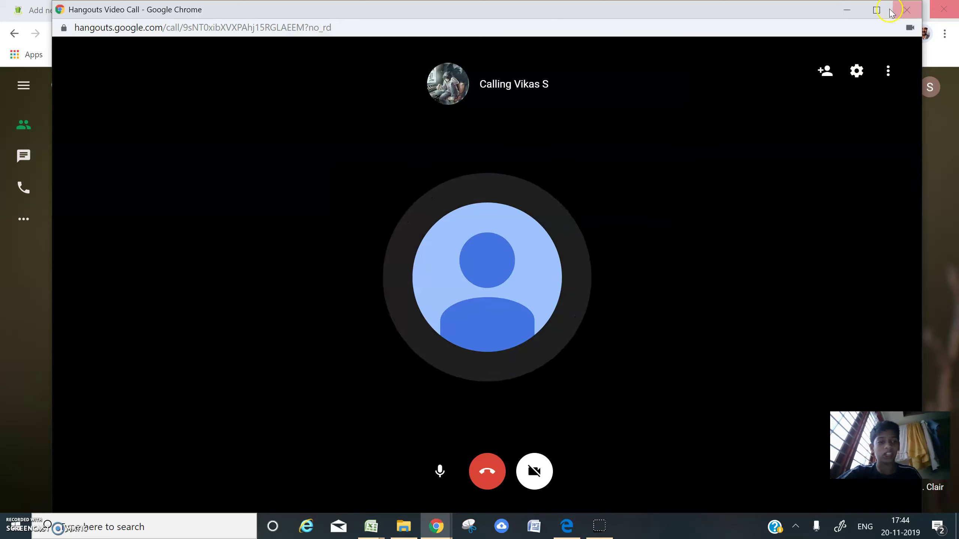
Close the call window, check the certification task page, and come back to Hangouts
left_click(911, 8)
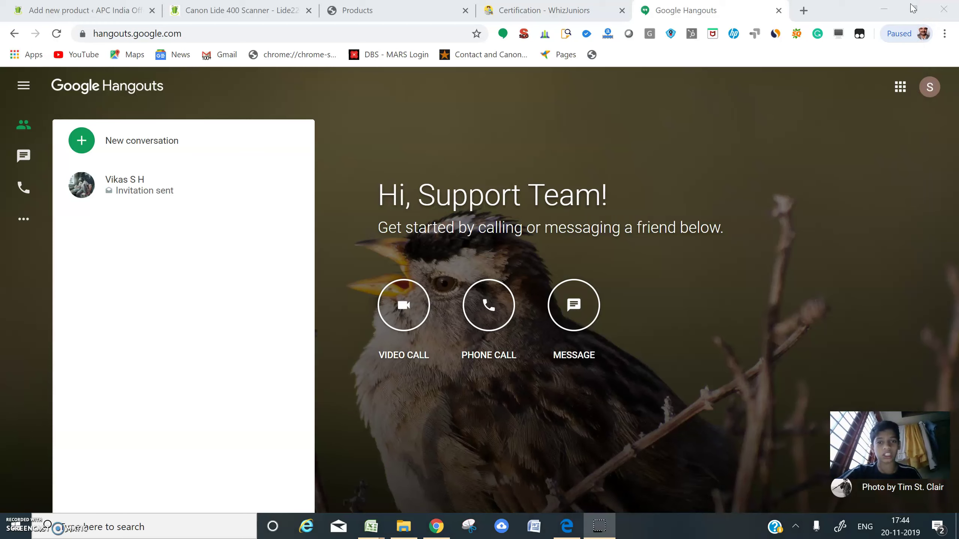
left_click(544, 10)
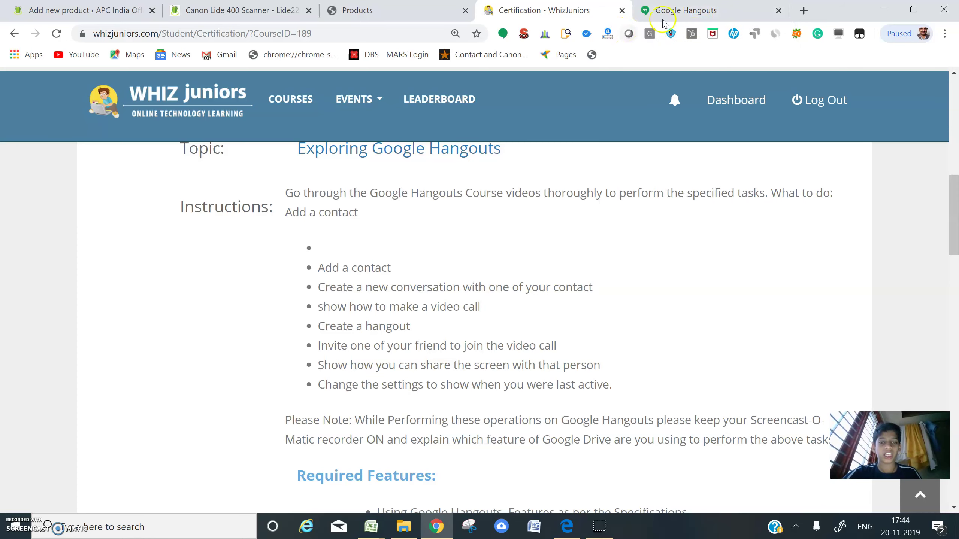
left_click(686, 10)
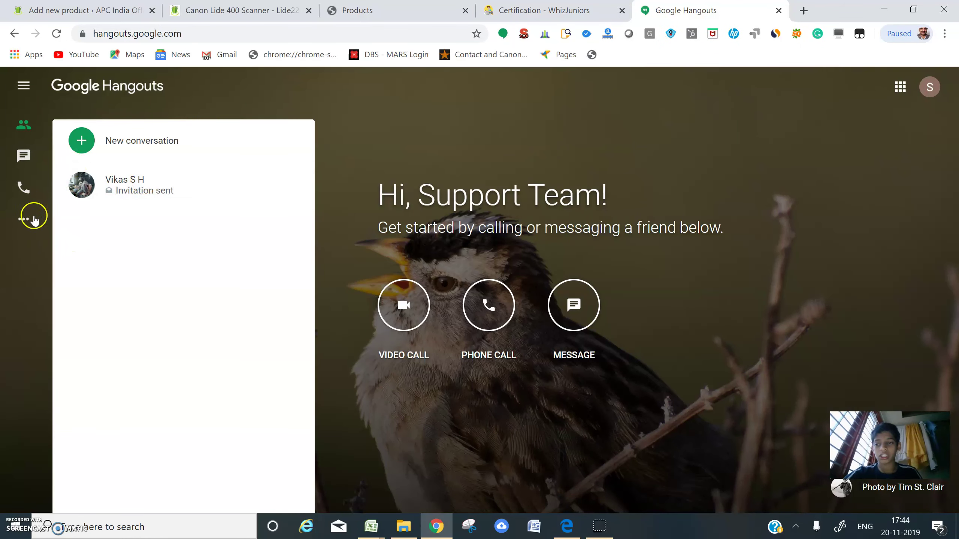
Verify 'Show when you were last active' is unchecked in Settings, then return to the WhizJuniors tasks
left_click(24, 225)
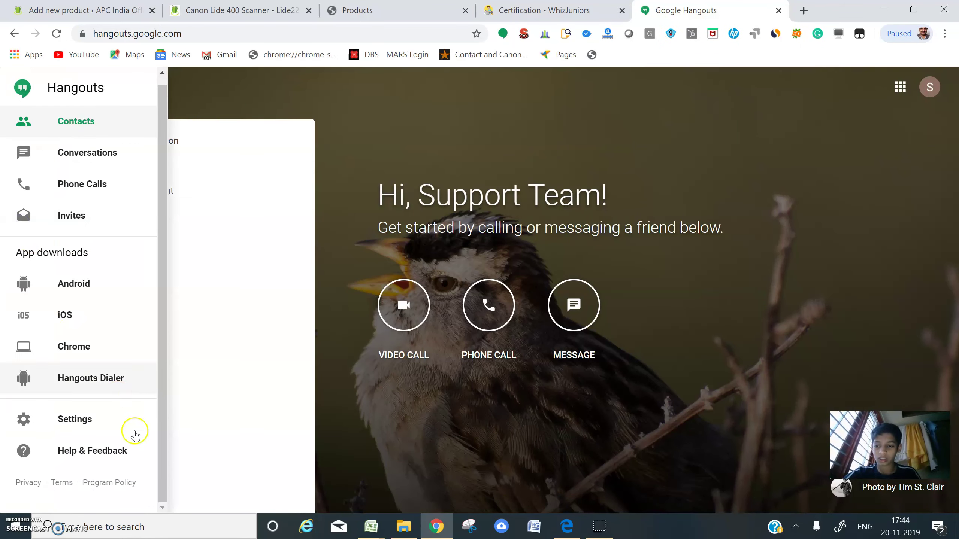
left_click(121, 427)
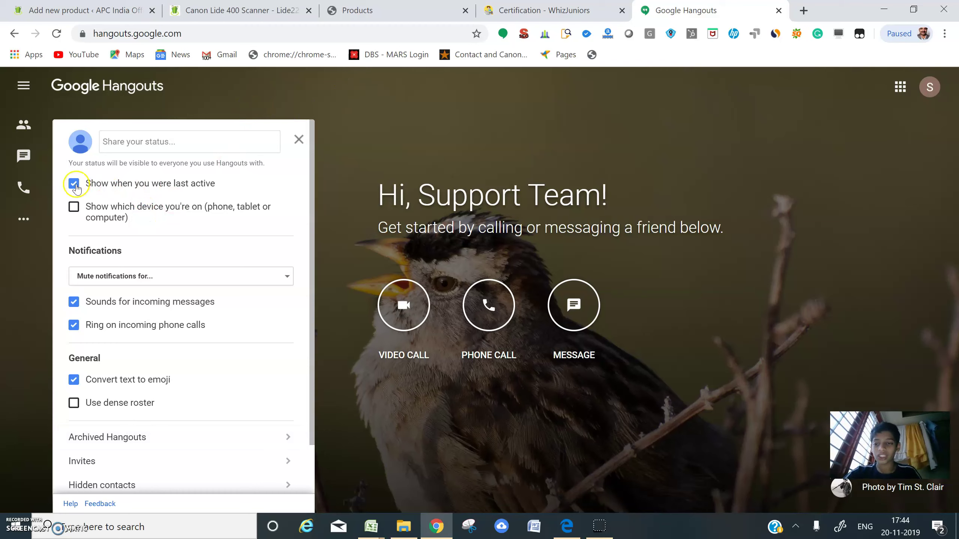
left_click(24, 128)
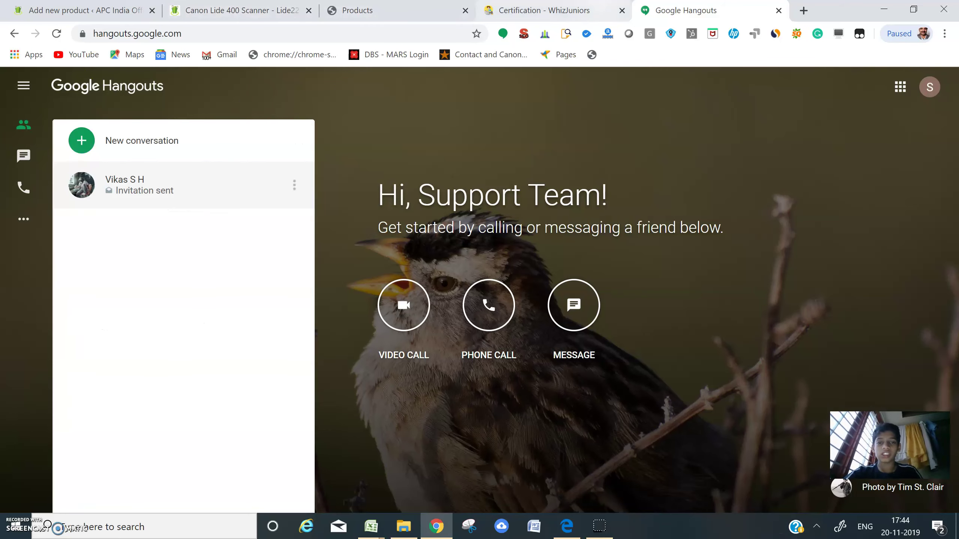
left_click(544, 10)
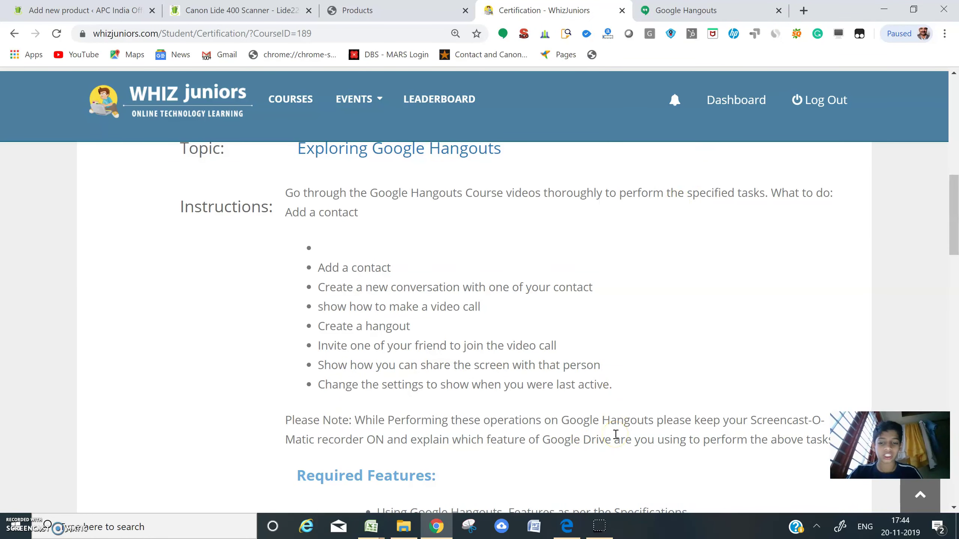
scroll(615, 436, "down", 2)
scroll(616, 436, "down", 2)
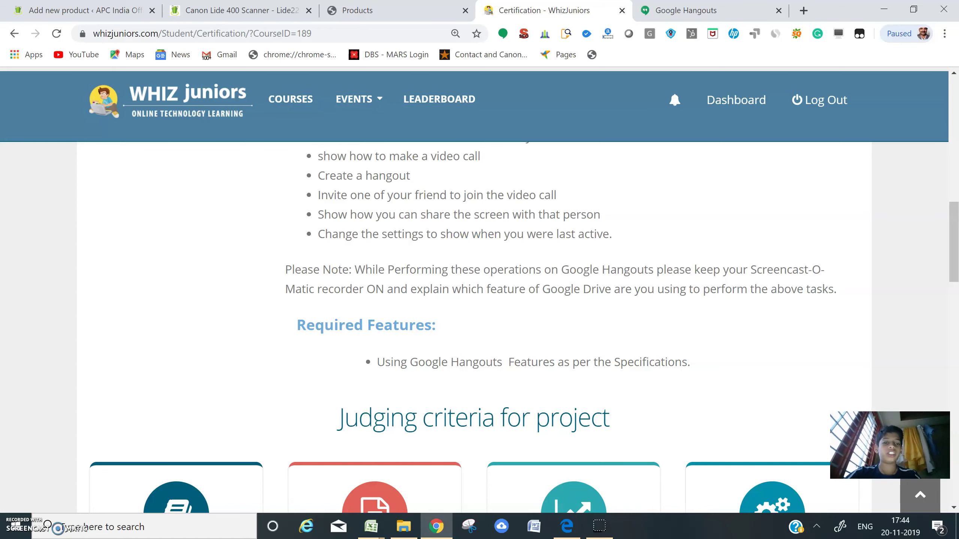
scroll(480, 326, "down", 3)
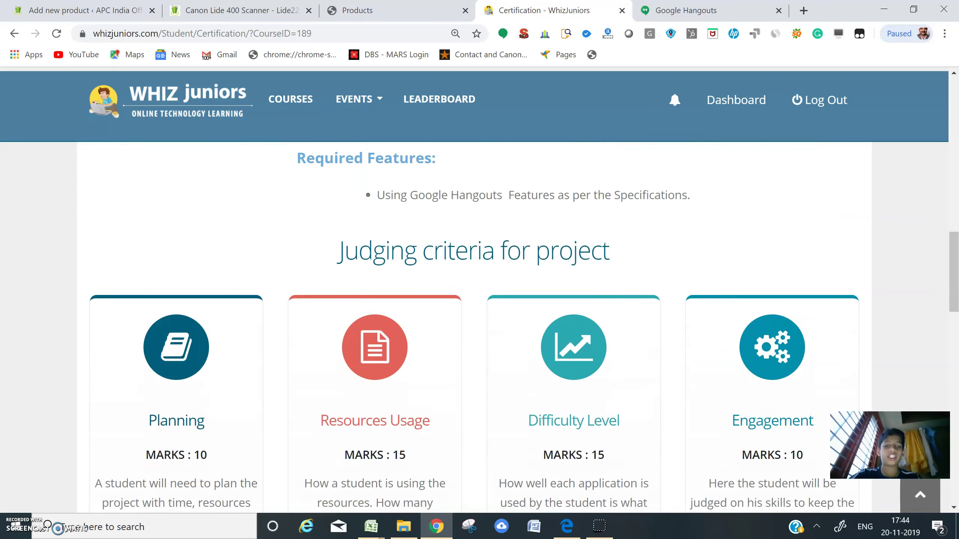